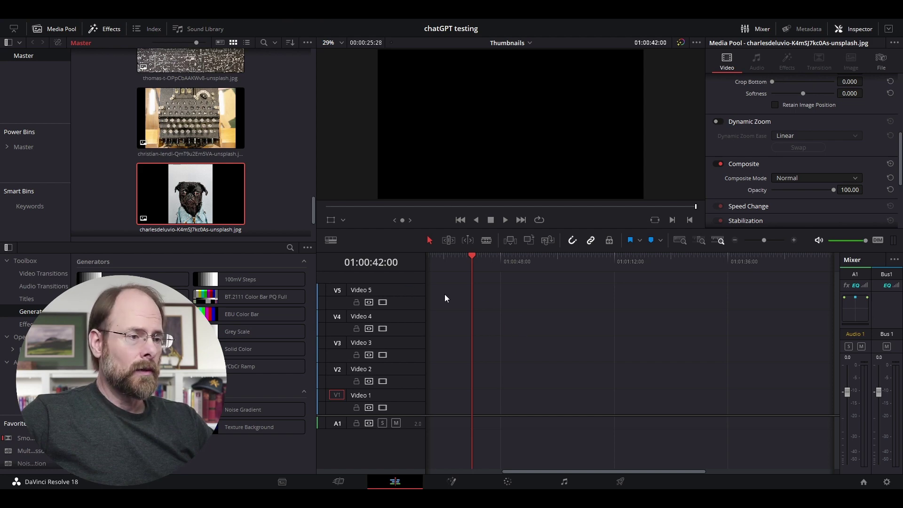
{"action": "scroll", "coordinate": [262, 145], "scroll_direction": "up", "scroll_amount": 1}
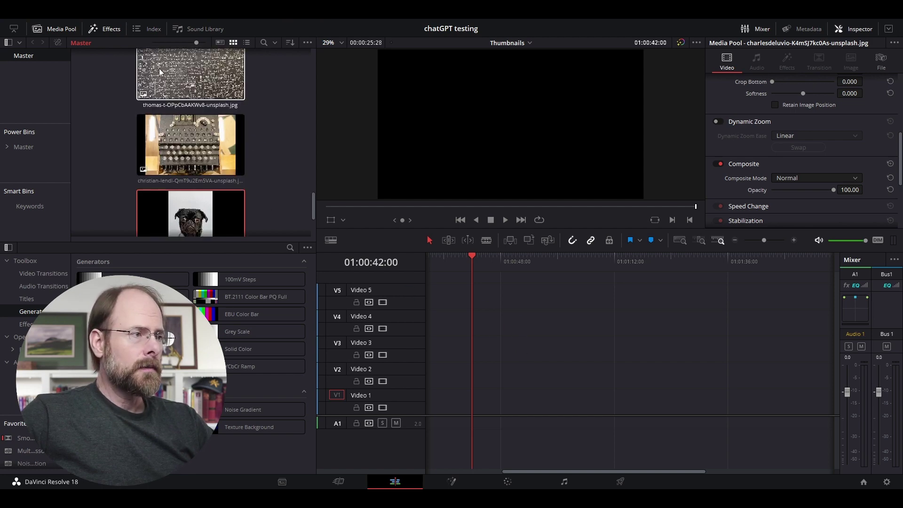
Drop the chalkboard image onto Video 1 and the pug image onto Video 2
{"action": "mouse_move", "coordinate": [160, 71]}
{"action": "left_mouse_down"}
{"action": "mouse_move", "coordinate": [468, 401]}
{"action": "mouse_move", "coordinate": [445, 394]}
{"action": "left_mouse_up"}
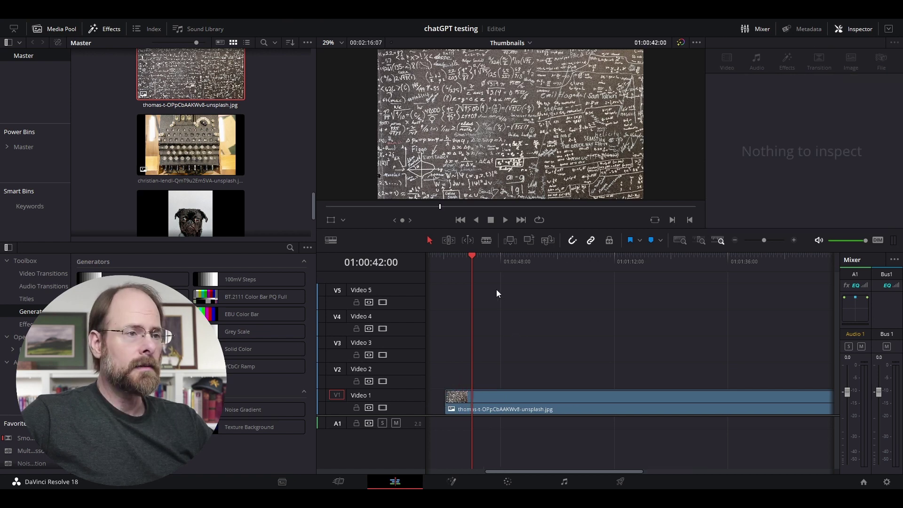
{"action": "mouse_move", "coordinate": [194, 211]}
{"action": "left_mouse_down"}
{"action": "mouse_move", "coordinate": [459, 281]}
{"action": "mouse_move", "coordinate": [452, 381]}
{"action": "left_mouse_up"}
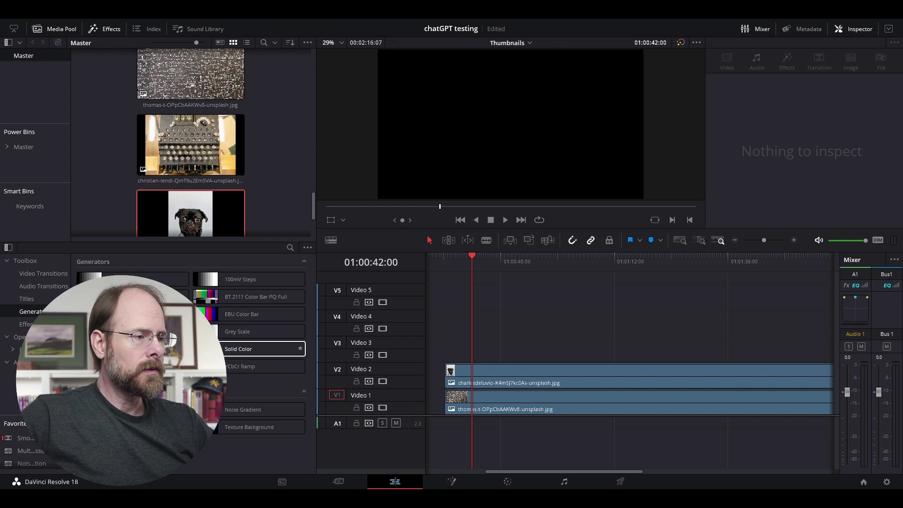
Add a Solid Color clip on V3 and align it to the timeline start
{"action": "mouse_move", "coordinate": [254, 349]}
{"action": "left_mouse_down"}
{"action": "mouse_move", "coordinate": [424, 340]}
{"action": "mouse_move", "coordinate": [504, 348]}
{"action": "left_mouse_up"}
{"action": "left_click_drag", "start_coordinate": [575, 471], "coordinate": [586, 472]}
{"action": "mouse_move", "coordinate": [500, 346]}
{"action": "left_mouse_down"}
{"action": "mouse_move", "coordinate": [475, 346]}
{"action": "mouse_move", "coordinate": [584, 350]}
{"action": "left_mouse_up"}
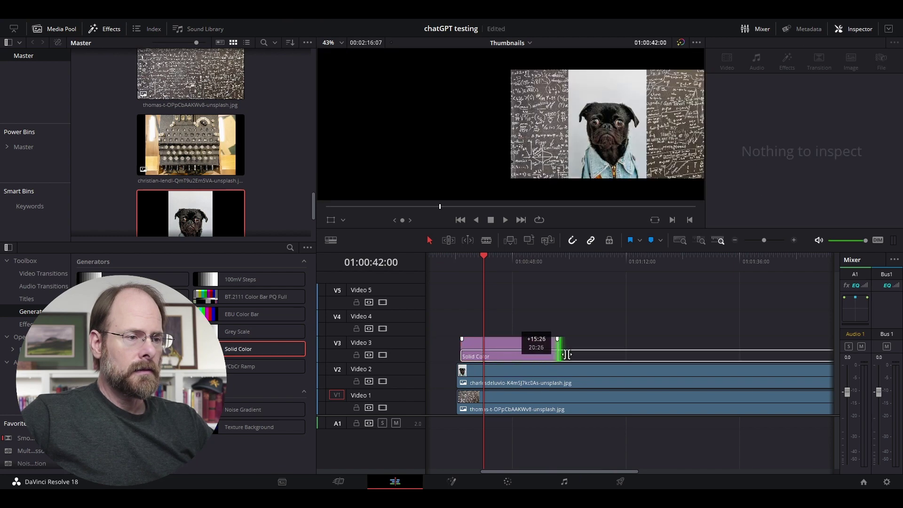
{"action": "left_click", "coordinate": [489, 337]}
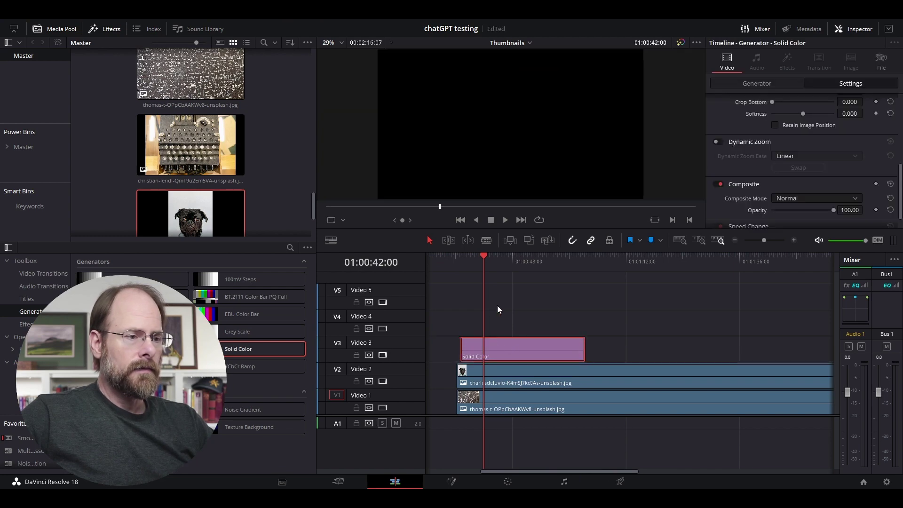
{"action": "left_click_drag", "start_coordinate": [532, 346], "coordinate": [522, 344]}
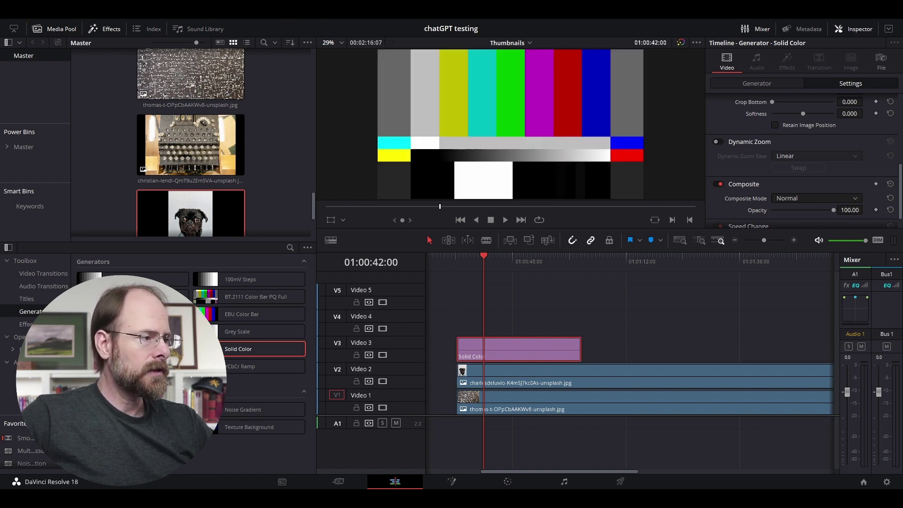
Add a Basic Title on V4 and an Adjustment Clip on V5, trimmed to match the solid
{"action": "left_click", "coordinate": [22, 299]}
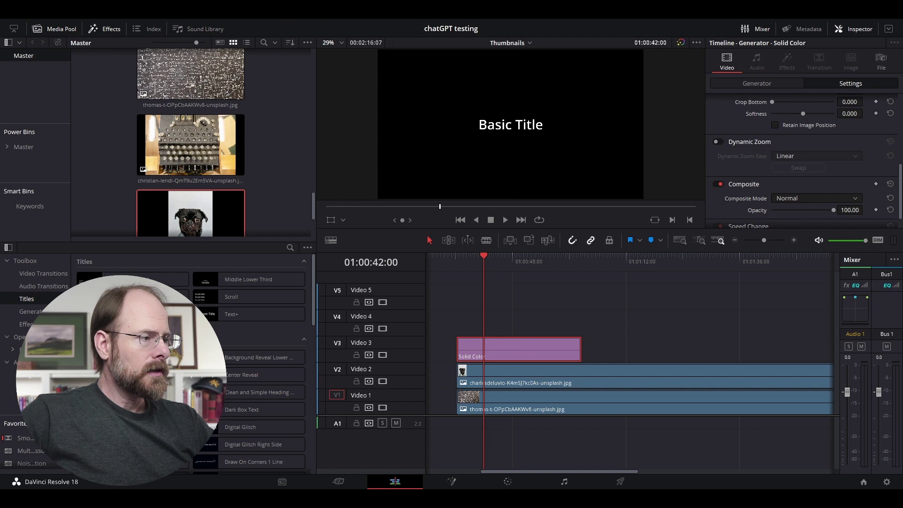
{"action": "left_click_drag", "start_coordinate": [135, 313], "coordinate": [462, 322]}
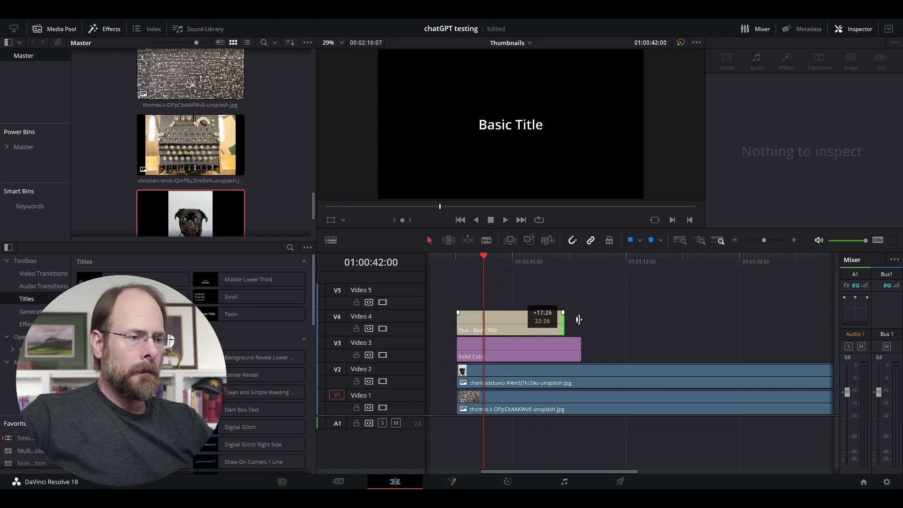
{"action": "left_click_drag", "start_coordinate": [477, 323], "coordinate": [586, 323]}
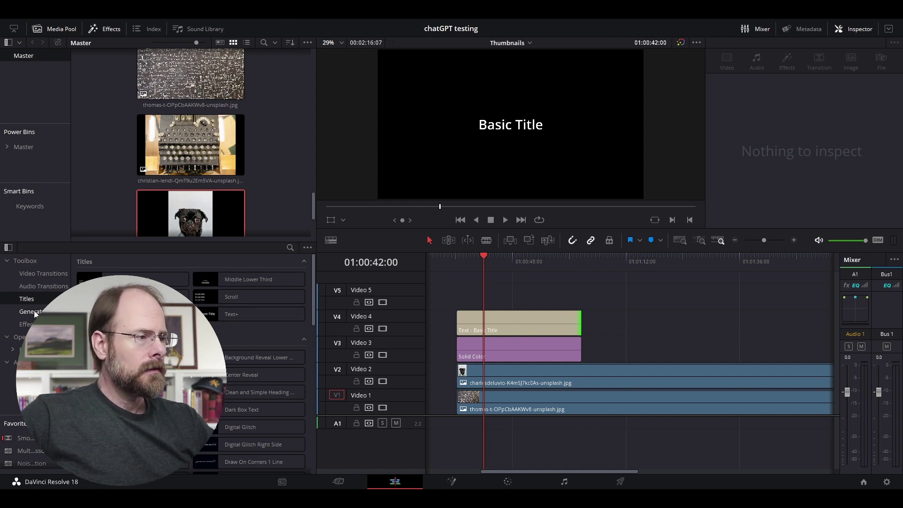
{"action": "left_click", "coordinate": [32, 324]}
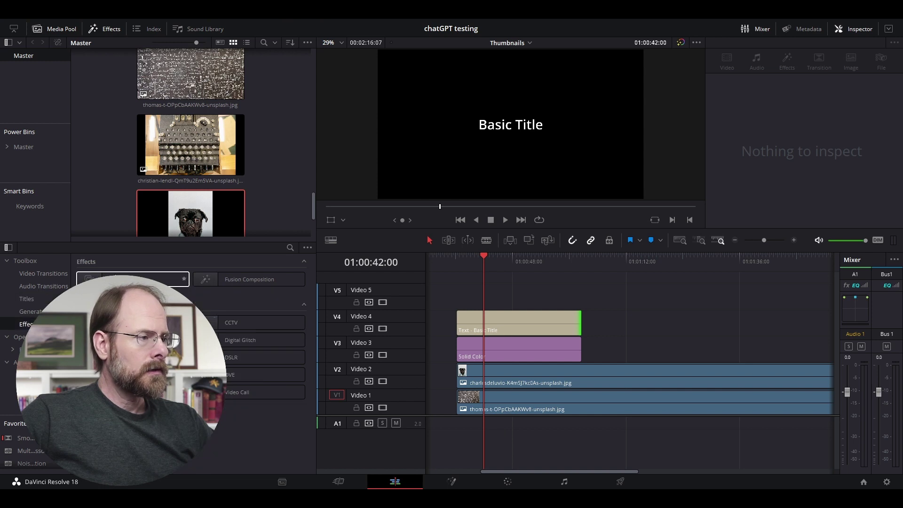
{"action": "mouse_move", "coordinate": [162, 280]}
{"action": "left_mouse_down"}
{"action": "mouse_move", "coordinate": [193, 299]}
{"action": "mouse_move", "coordinate": [477, 306]}
{"action": "left_mouse_up"}
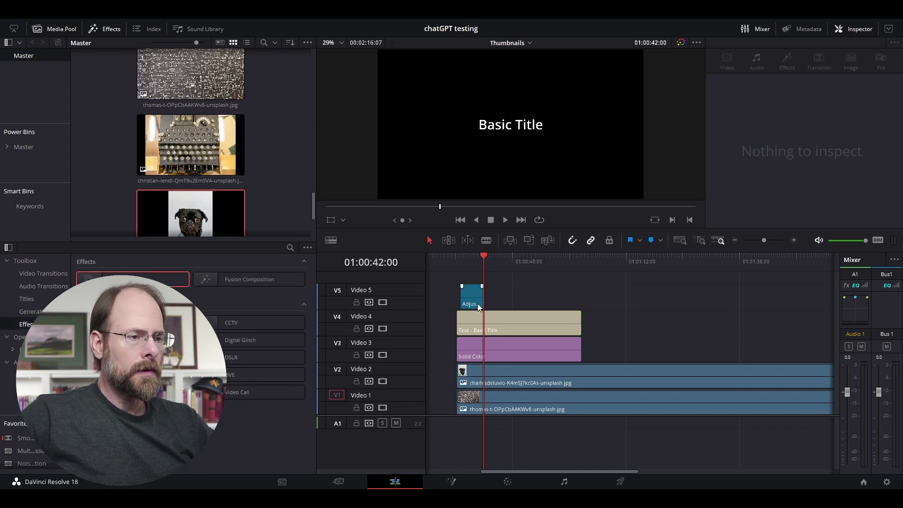
{"action": "left_click", "coordinate": [468, 299]}
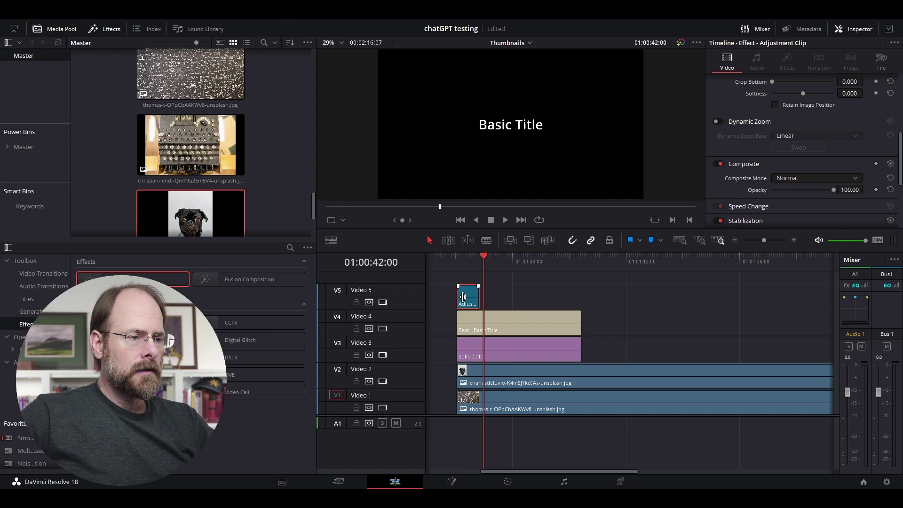
{"action": "left_click_drag", "start_coordinate": [482, 299], "coordinate": [580, 300]}
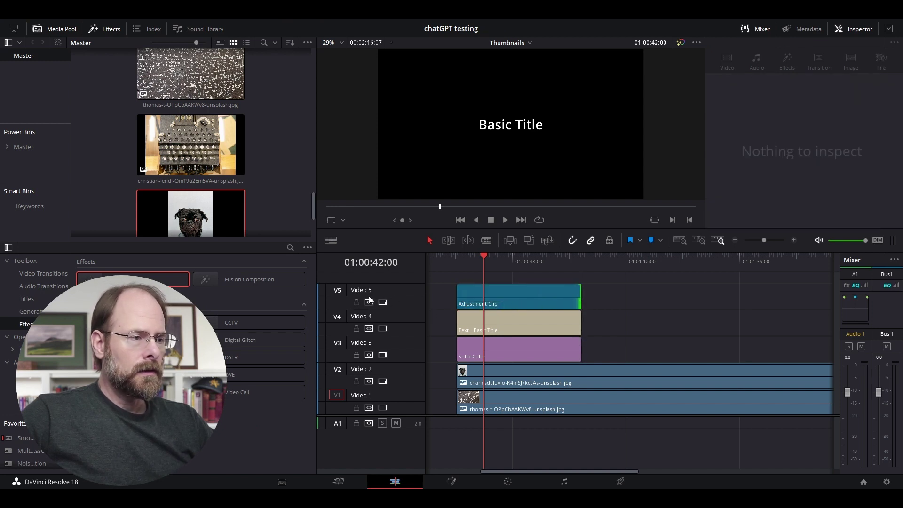
Disable tracks V5, V4 and V3 to hide the overlay layers
{"action": "left_click", "coordinate": [382, 302]}
{"action": "left_click", "coordinate": [382, 327]}
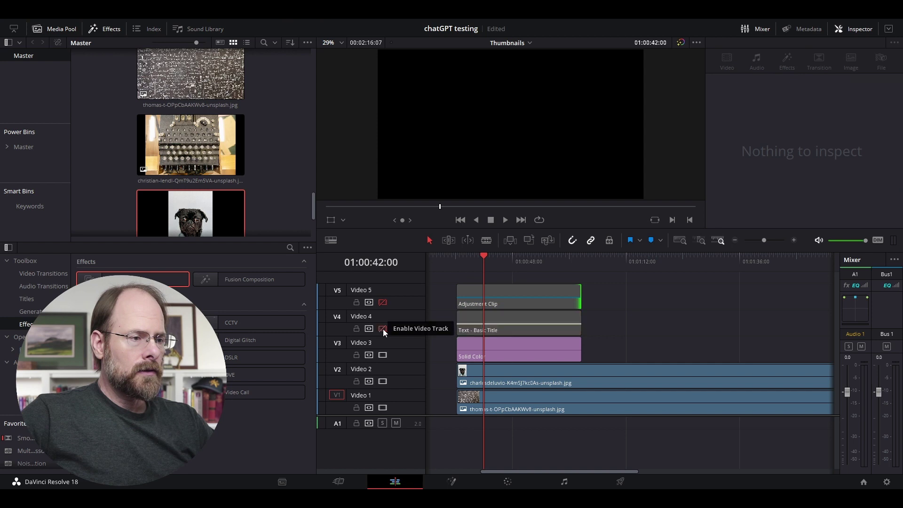
{"action": "left_click", "coordinate": [382, 354]}
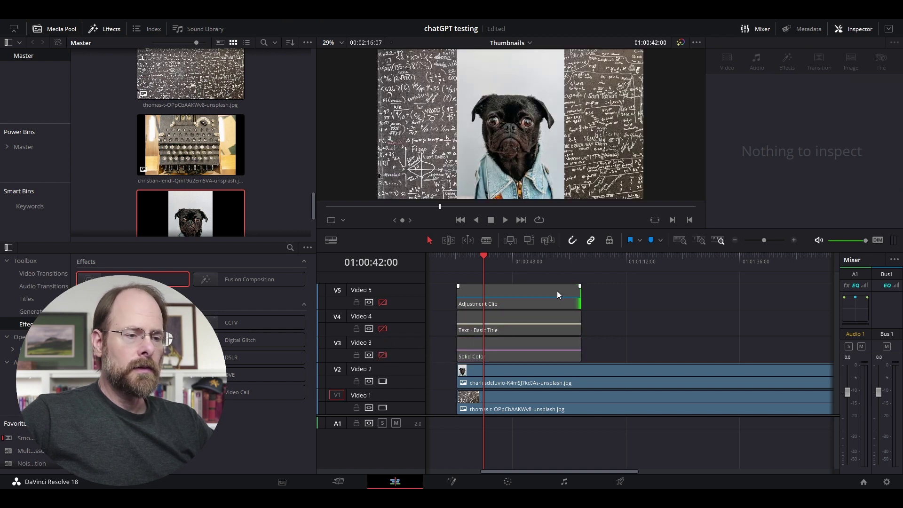
{"action": "left_click", "coordinate": [605, 398]}
Set the pug clip's Zoom to 1.91, Position X to 1018 and Rotation to 19.24
{"action": "left_click", "coordinate": [609, 372]}
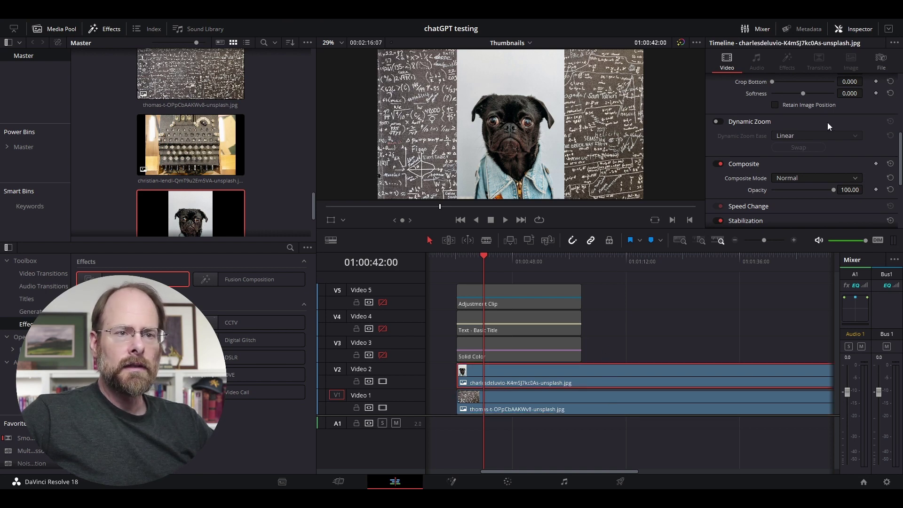
{"action": "scroll", "coordinate": [806, 151], "scroll_direction": "up", "scroll_amount": 3}
{"action": "scroll", "coordinate": [800, 141], "scroll_direction": "up", "scroll_amount": 2}
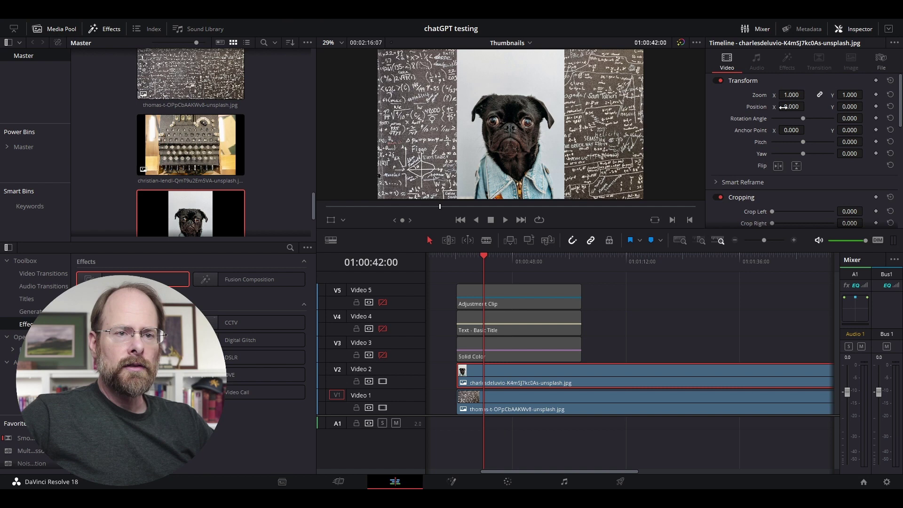
{"action": "mouse_move", "coordinate": [784, 107]}
{"action": "left_mouse_down"}
{"action": "mouse_move", "coordinate": [807, 106]}
{"action": "mouse_move", "coordinate": [808, 95]}
{"action": "mouse_move", "coordinate": [795, 99]}
{"action": "mouse_move", "coordinate": [806, 106]}
{"action": "mouse_move", "coordinate": [776, 107]}
{"action": "mouse_move", "coordinate": [804, 117]}
{"action": "left_mouse_up"}
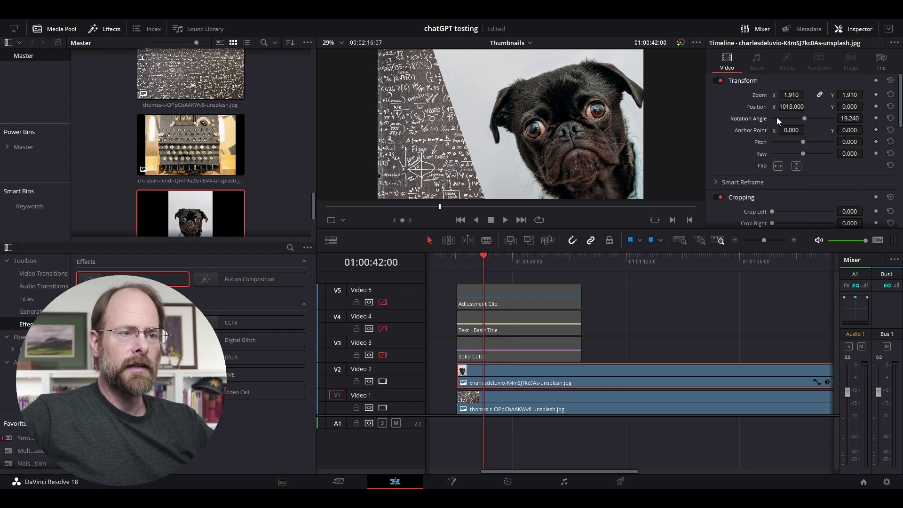
{"action": "left_click", "coordinate": [517, 314]}
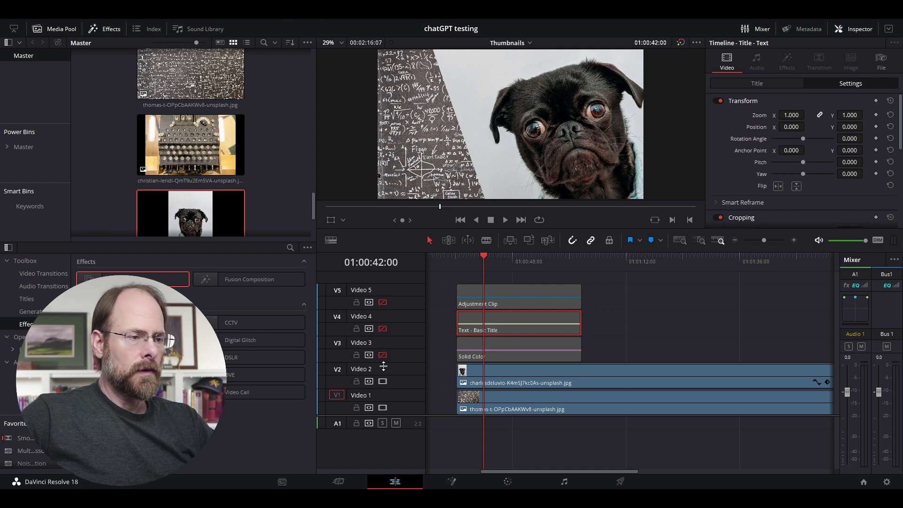
Re-enable V4 and replace the Basic Title wording with 'Easier Thumbnail?'
{"action": "left_click", "coordinate": [382, 328]}
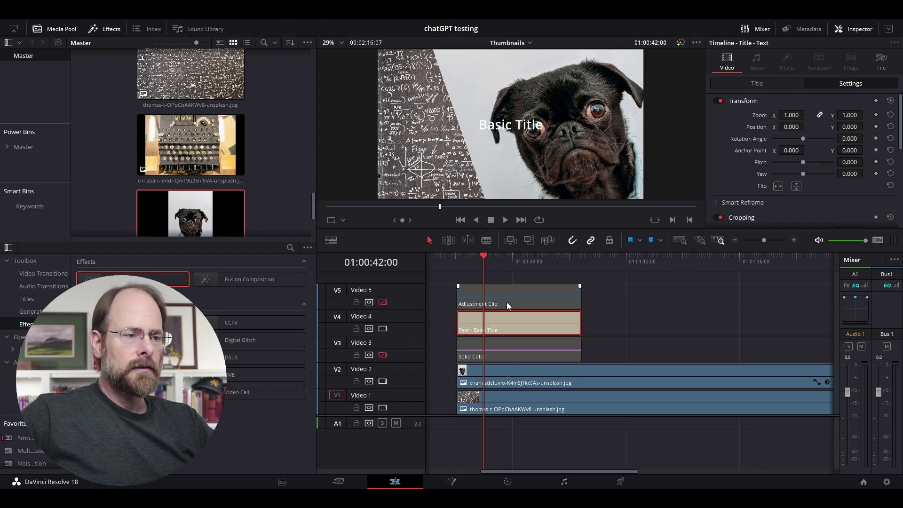
{"action": "left_click", "coordinate": [756, 83]}
{"action": "left_click", "coordinate": [787, 134]}
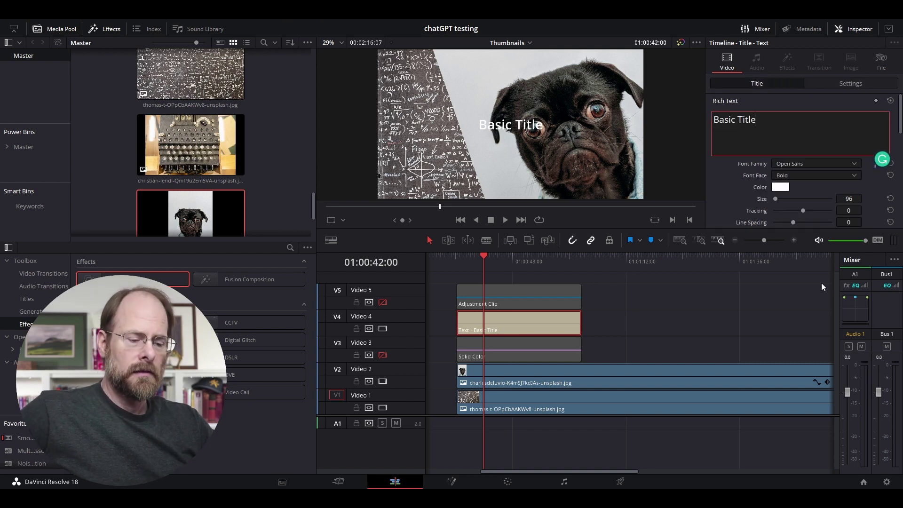
{"action": "key", "text": "ctrl+a"}
{"action": "key", "text": "BackSpace"}
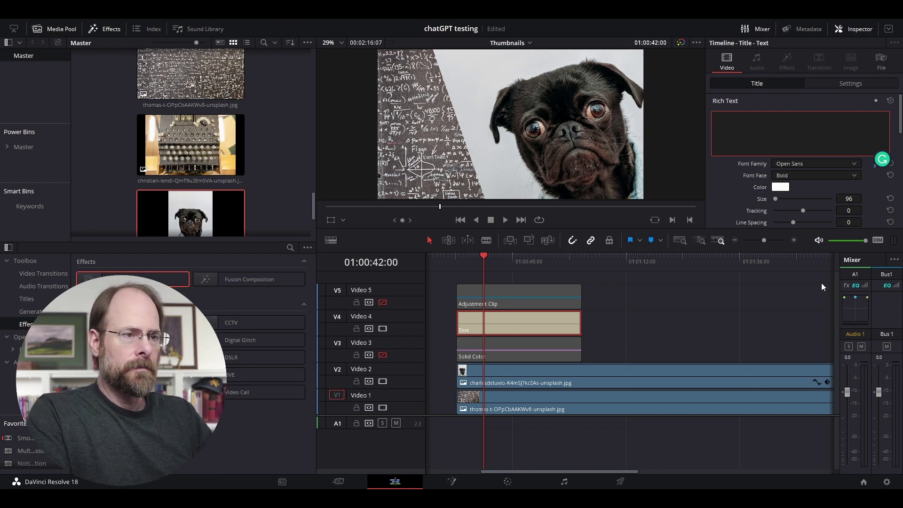
{"action": "type", "text": "Ca"}
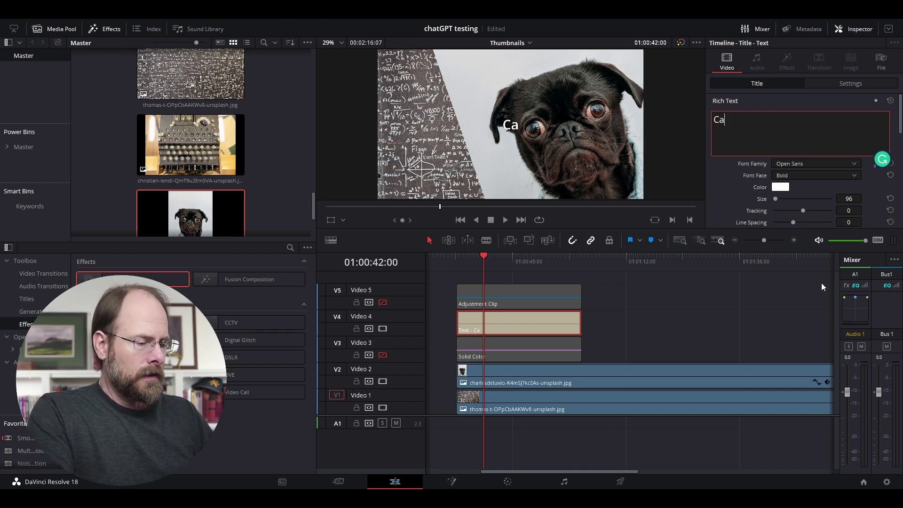
{"action": "type", "text": "n I Make"}
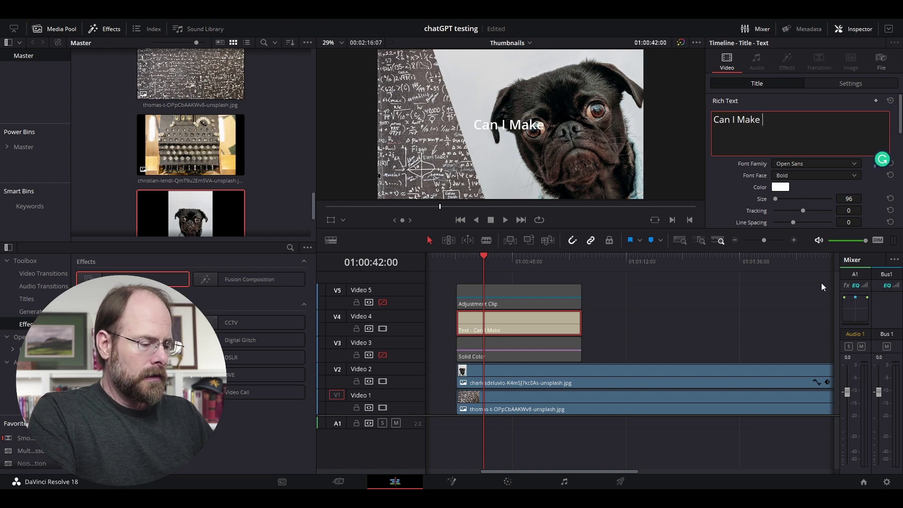
{"action": "type", "text": " Thumban"}
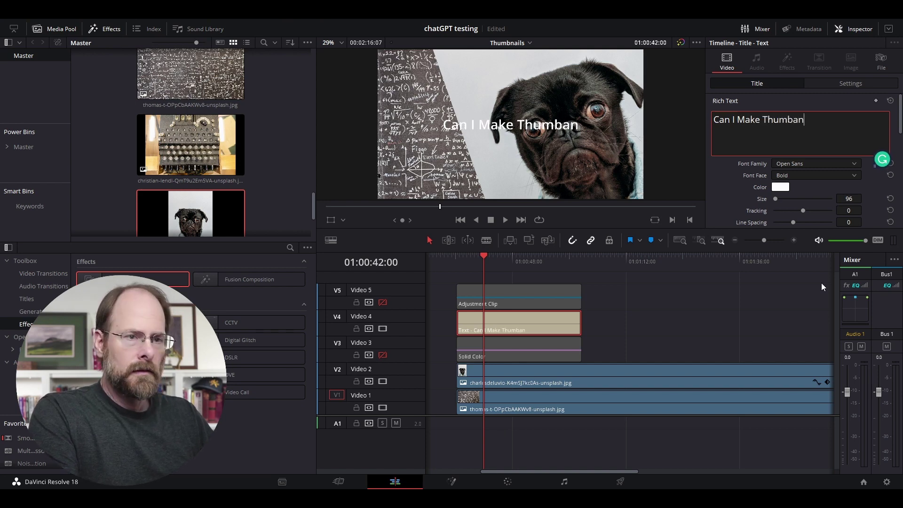
{"action": "key", "text": "BackSpace"}
{"action": "key", "text": "BackSpace"}
{"action": "type", "text": "nail"}
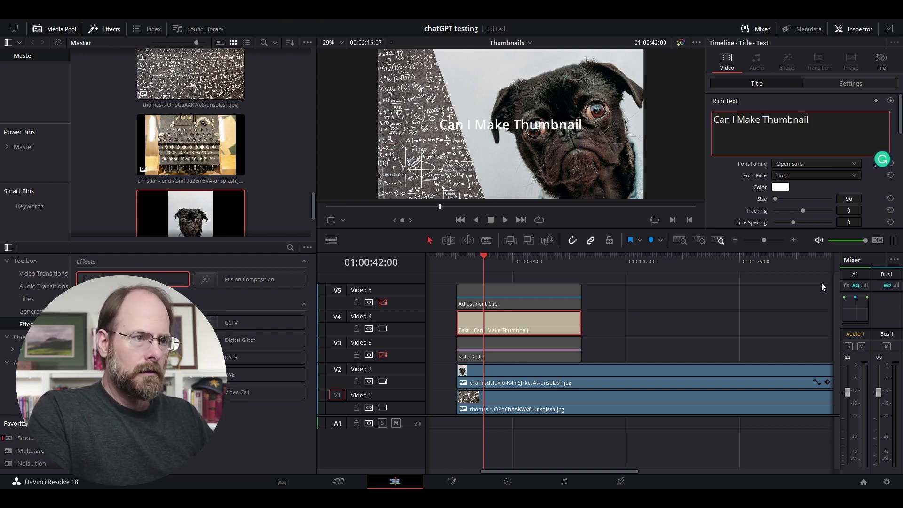
{"action": "type", "text": "?"}
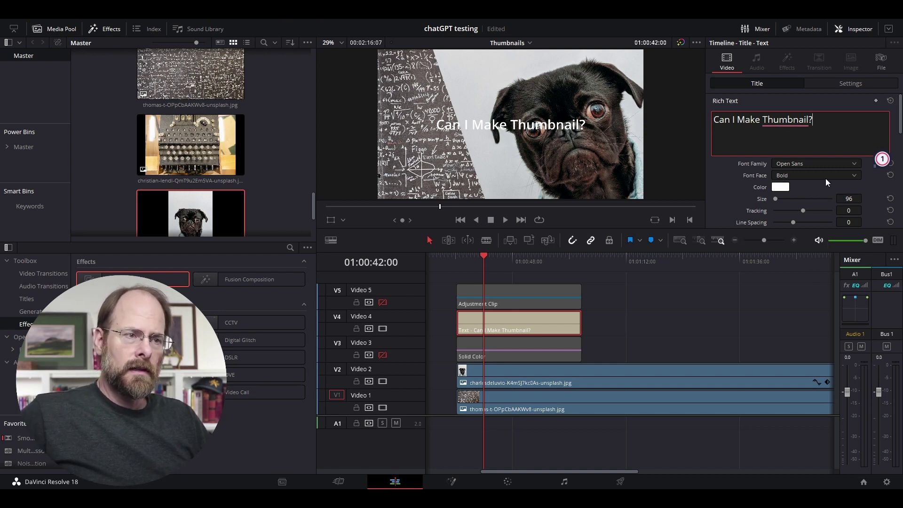
{"action": "mouse_move", "coordinate": [785, 119]}
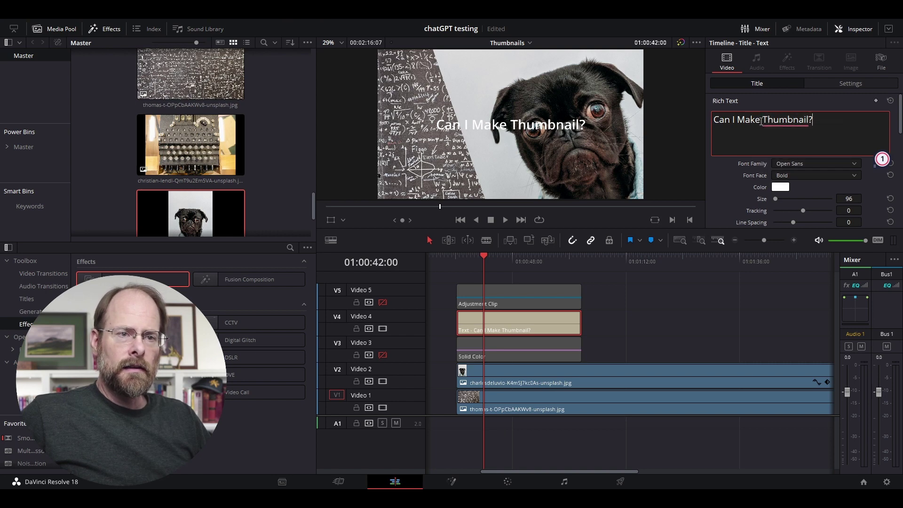
{"action": "left_click_drag", "start_coordinate": [760, 120], "coordinate": [695, 122]}
{"action": "type", "text": "E"}
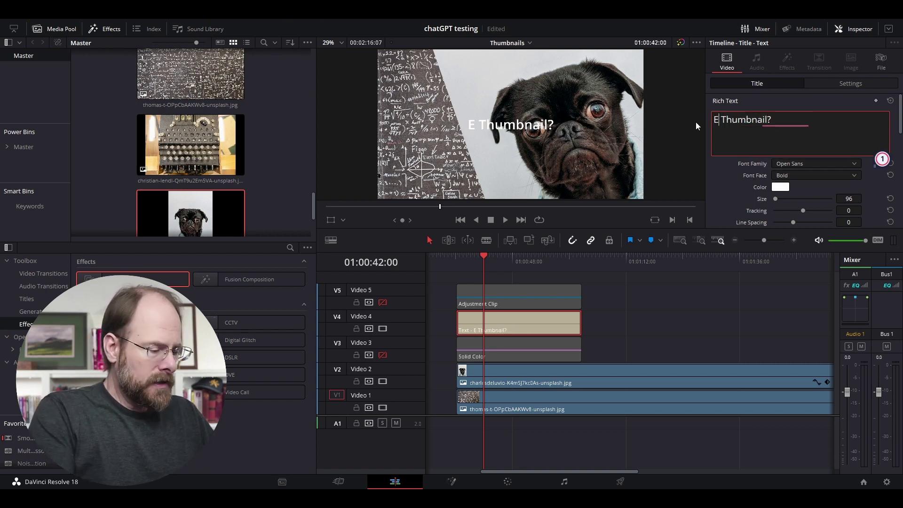
{"action": "type", "text": "asier"}
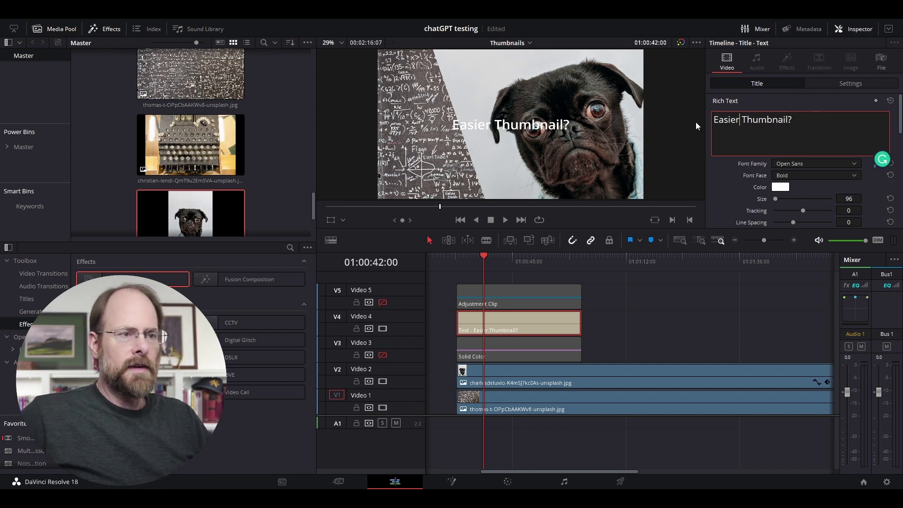
Set the title font to Raleway SemiBold at size 180
{"action": "left_click", "coordinate": [784, 163]}
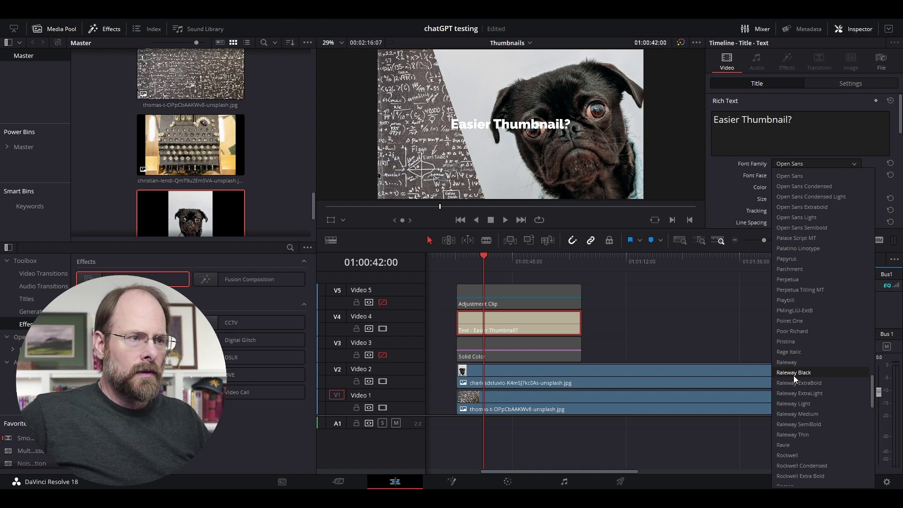
{"action": "left_click", "coordinate": [794, 423]}
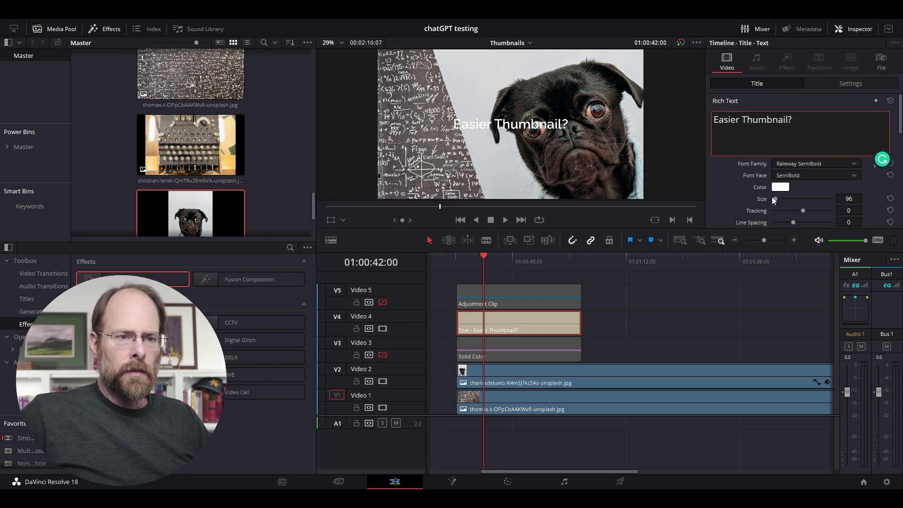
{"action": "left_click_drag", "start_coordinate": [772, 197], "coordinate": [775, 198]}
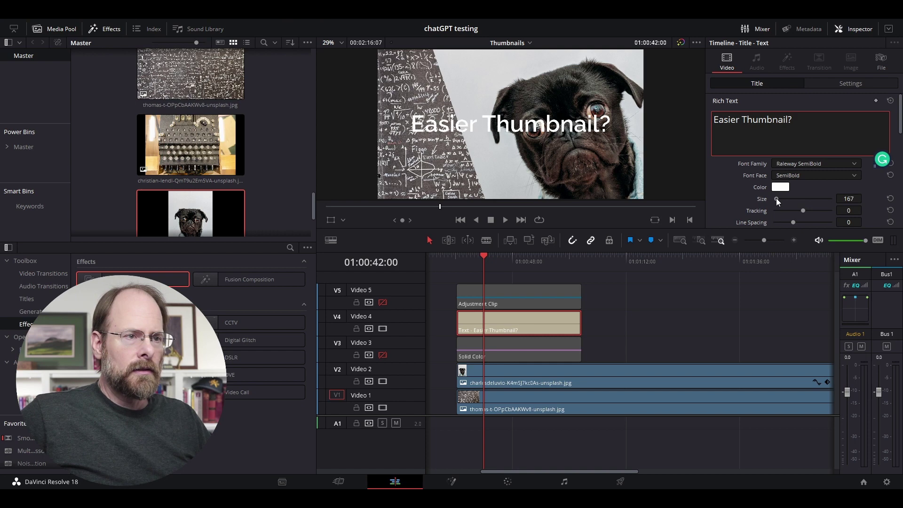
{"action": "left_click", "coordinate": [846, 199]}
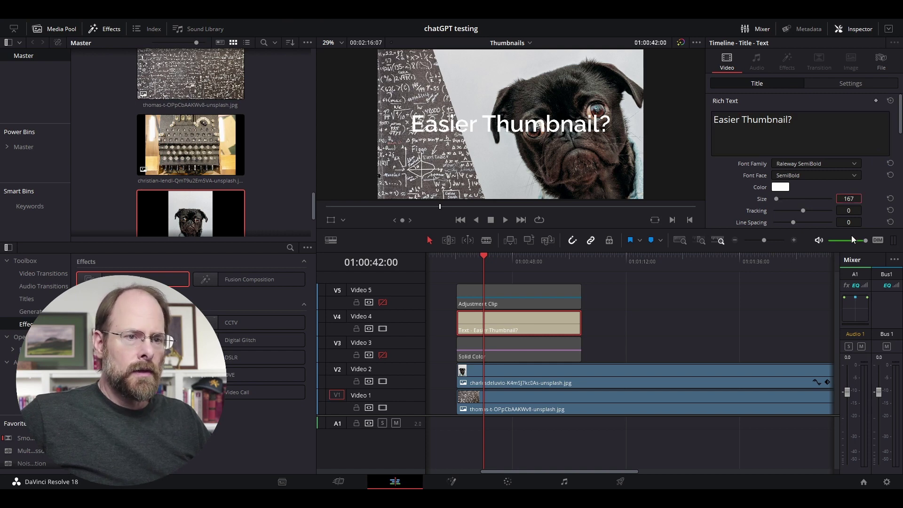
{"action": "type", "text": "180"}
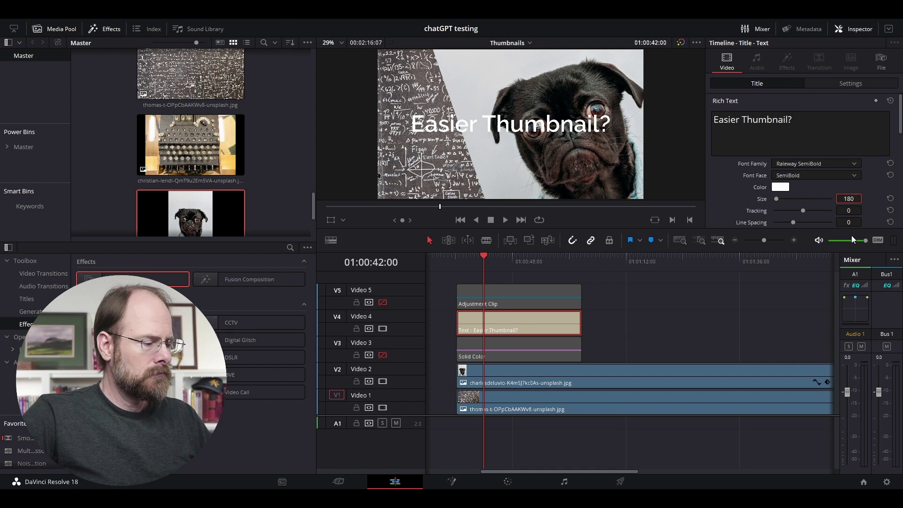
{"action": "key", "text": "Return"}
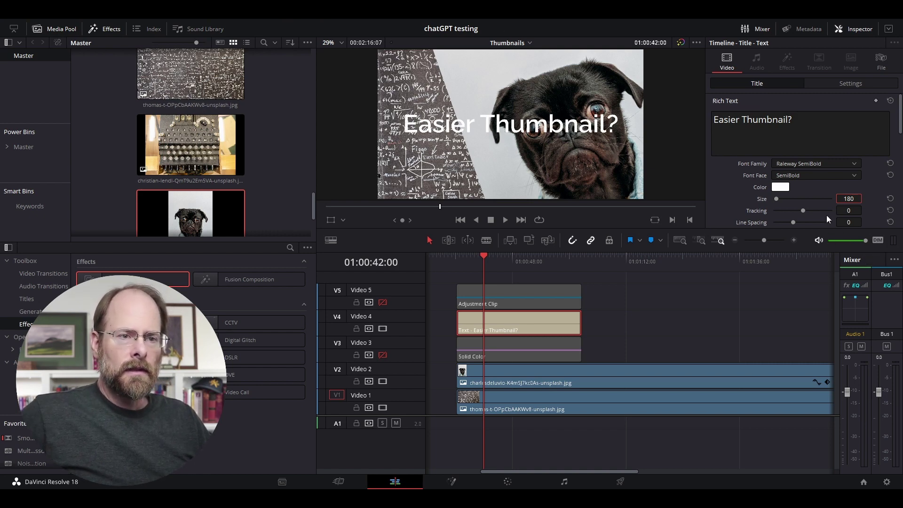
Colour the title text orange (#ff5500)
{"action": "left_click", "coordinate": [779, 188]}
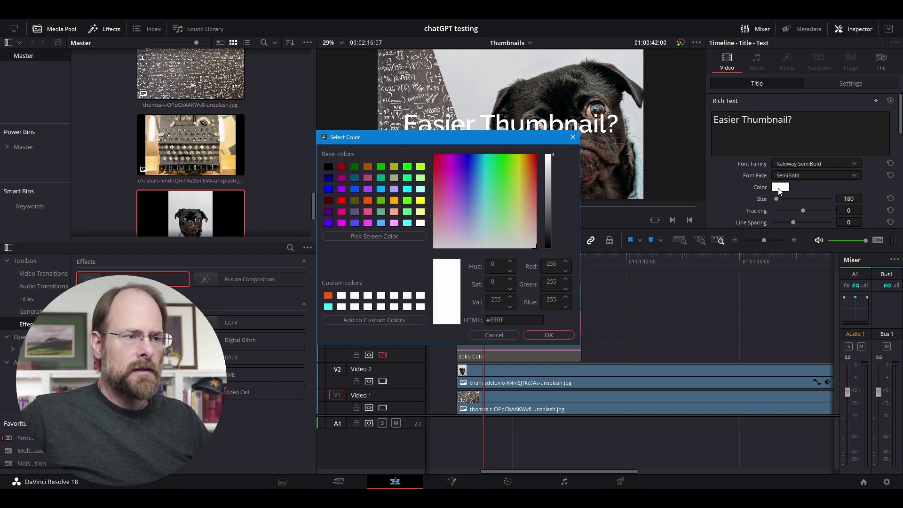
{"action": "left_click", "coordinate": [329, 296]}
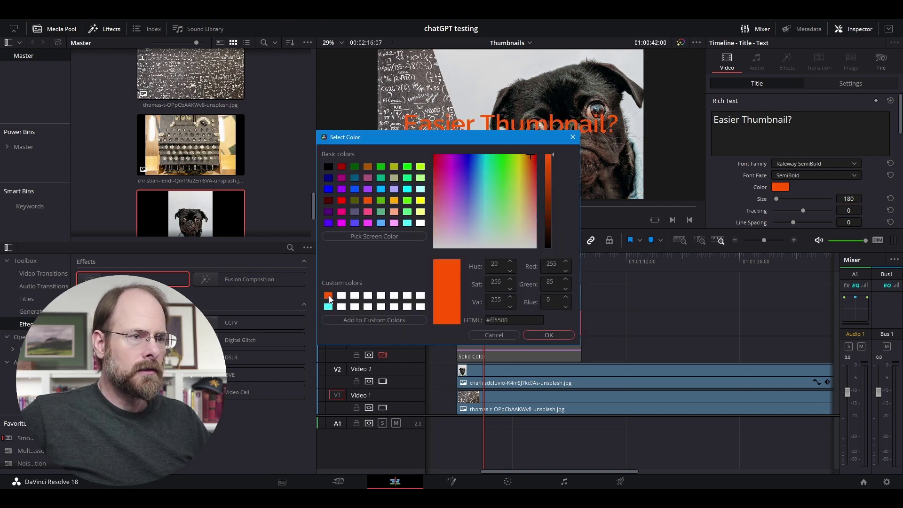
{"action": "left_click", "coordinate": [545, 336]}
{"action": "scroll", "coordinate": [726, 187], "scroll_direction": "down", "scroll_amount": 2}
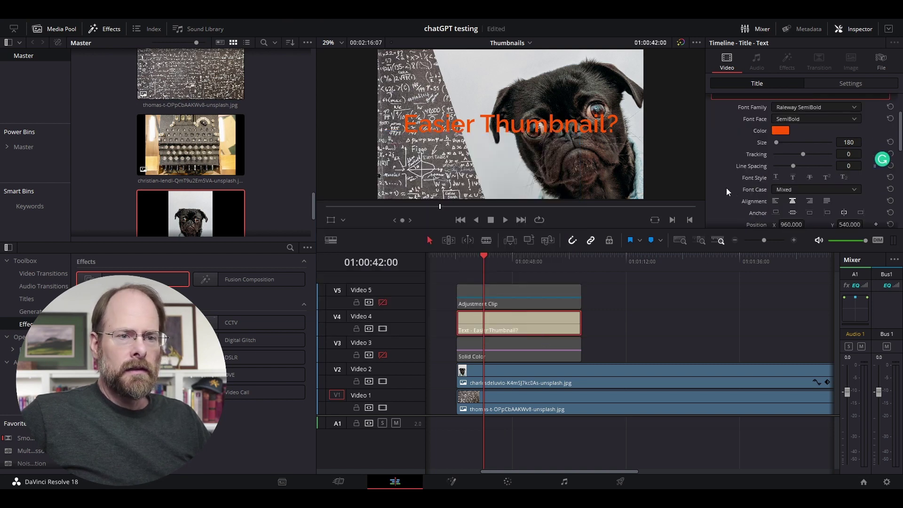
{"action": "scroll", "coordinate": [725, 187], "scroll_direction": "down", "scroll_amount": 2}
{"action": "scroll", "coordinate": [725, 188], "scroll_direction": "down", "scroll_amount": 3}
{"action": "scroll", "coordinate": [725, 188], "scroll_direction": "down", "scroll_amount": 3}
{"action": "scroll", "coordinate": [731, 186], "scroll_direction": "down", "scroll_amount": 2}
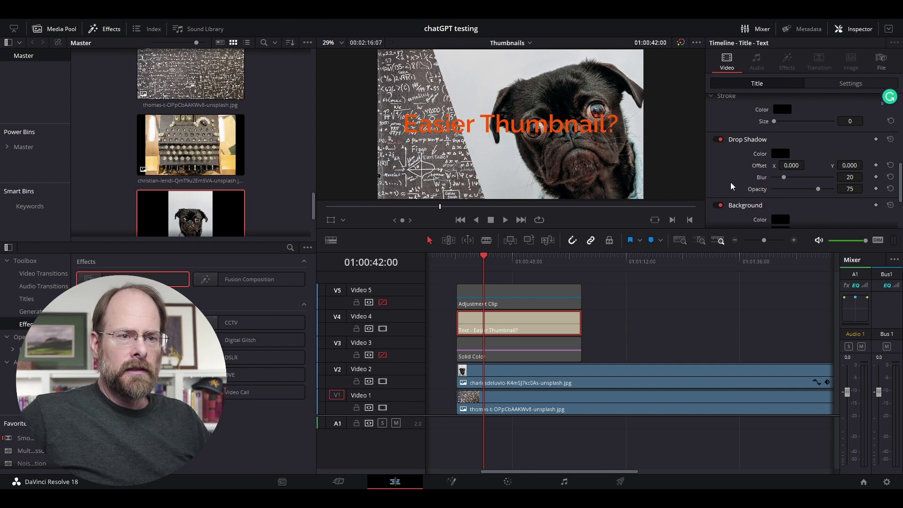
Give the drop shadow white colour, offset 7/-7, blur 13 and opacity 100
{"action": "left_click", "coordinate": [779, 154]}
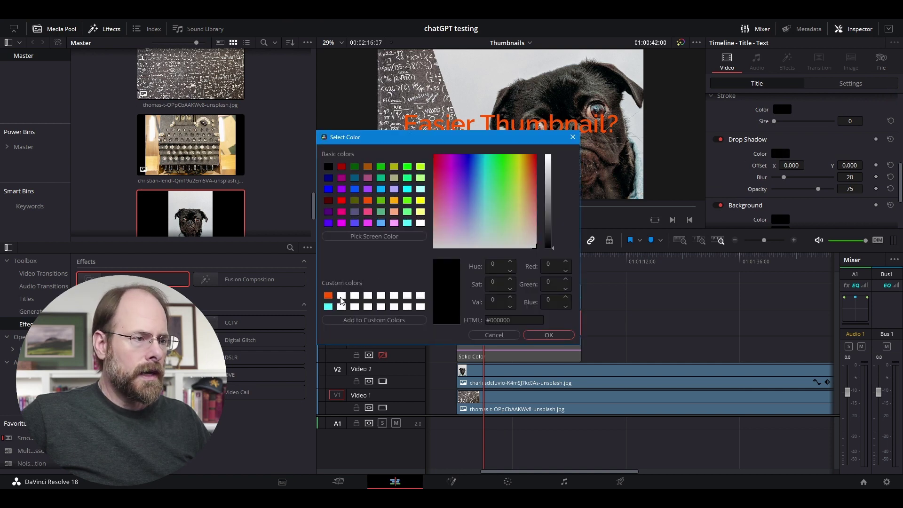
{"action": "left_click", "coordinate": [342, 296]}
{"action": "left_click", "coordinate": [546, 335]}
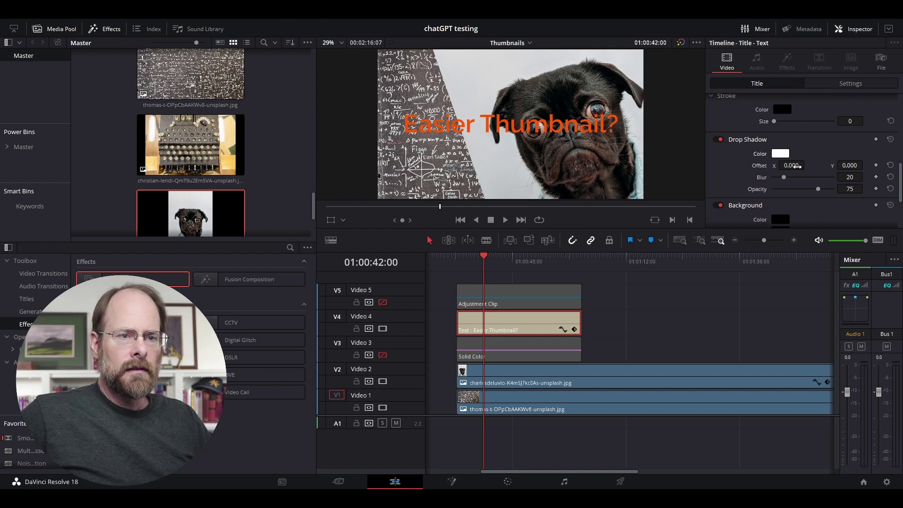
{"action": "left_click_drag", "start_coordinate": [802, 165], "coordinate": [807, 164]}
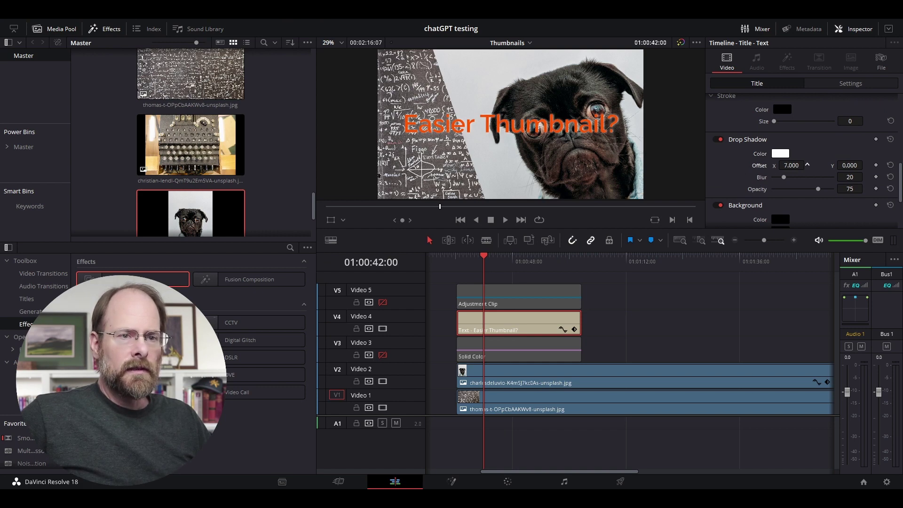
{"action": "left_click_drag", "start_coordinate": [858, 167], "coordinate": [865, 165]}
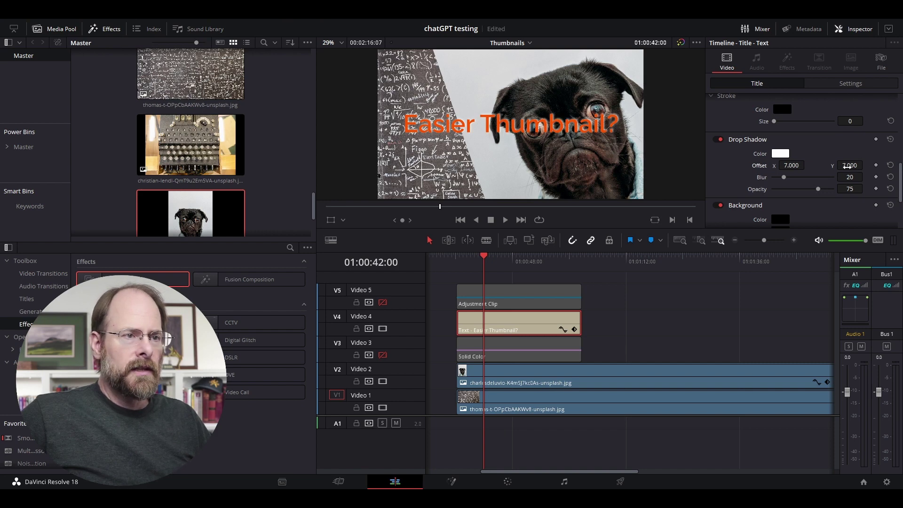
{"action": "mouse_move", "coordinate": [841, 165]}
{"action": "left_mouse_down"}
{"action": "mouse_move", "coordinate": [825, 166]}
{"action": "mouse_move", "coordinate": [866, 166]}
{"action": "mouse_move", "coordinate": [851, 165]}
{"action": "left_mouse_up"}
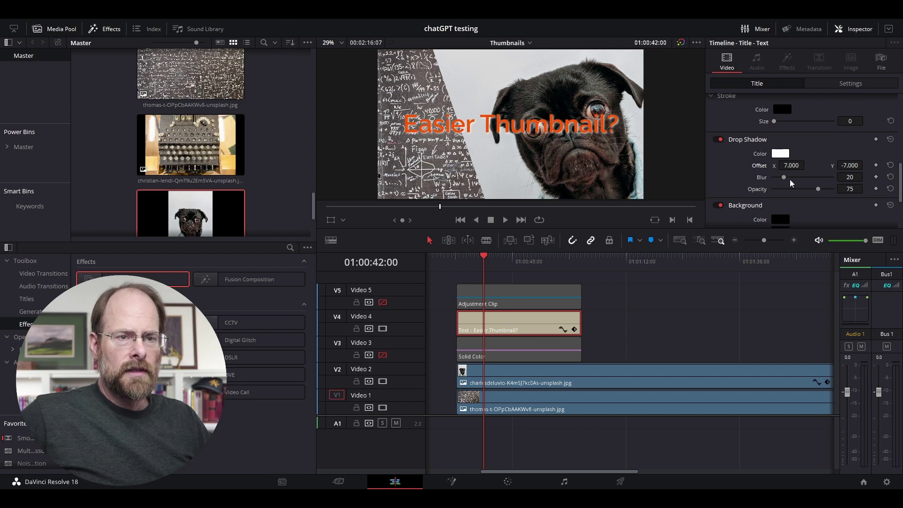
{"action": "left_click_drag", "start_coordinate": [785, 179], "coordinate": [782, 180]}
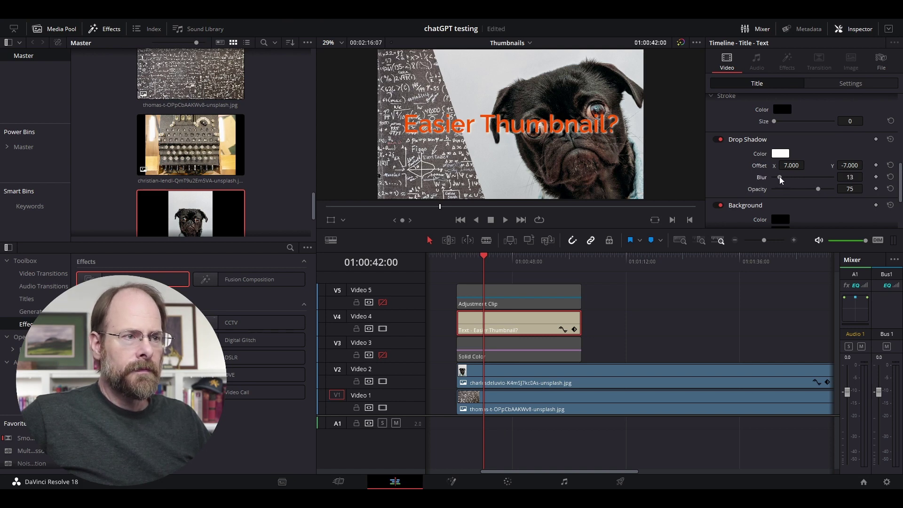
{"action": "left_click_drag", "start_coordinate": [817, 192], "coordinate": [866, 194]}
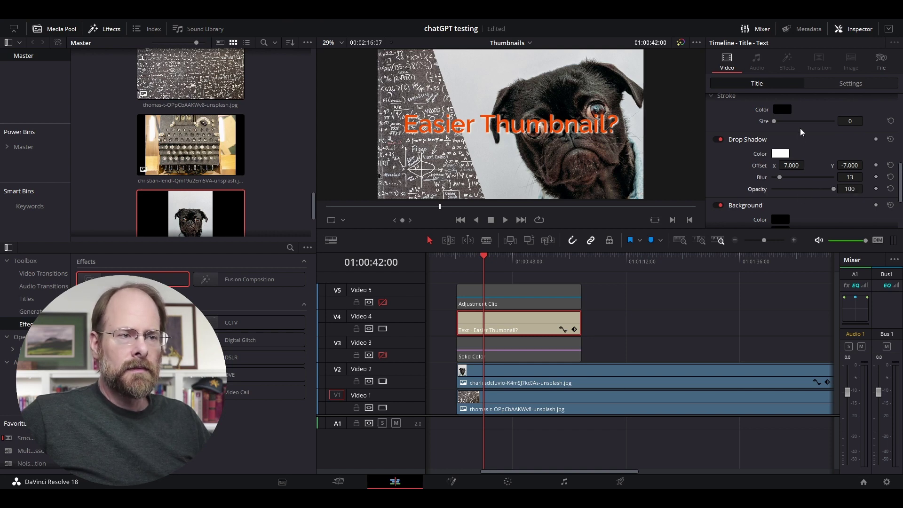
{"action": "scroll", "coordinate": [730, 127], "scroll_direction": "up", "scroll_amount": 10}
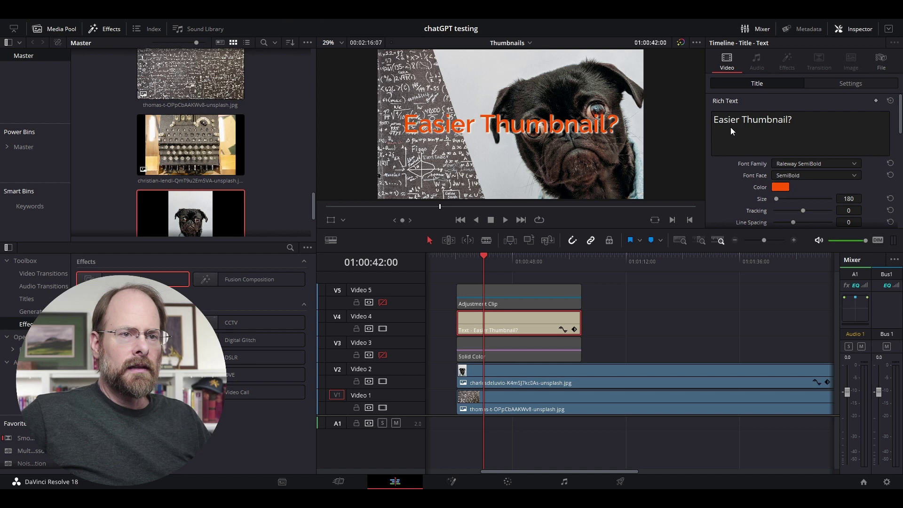
Break the title before 'Thumbnail' with size 234, line spacing -33 and tracking -15
{"action": "left_click", "coordinate": [742, 119]}
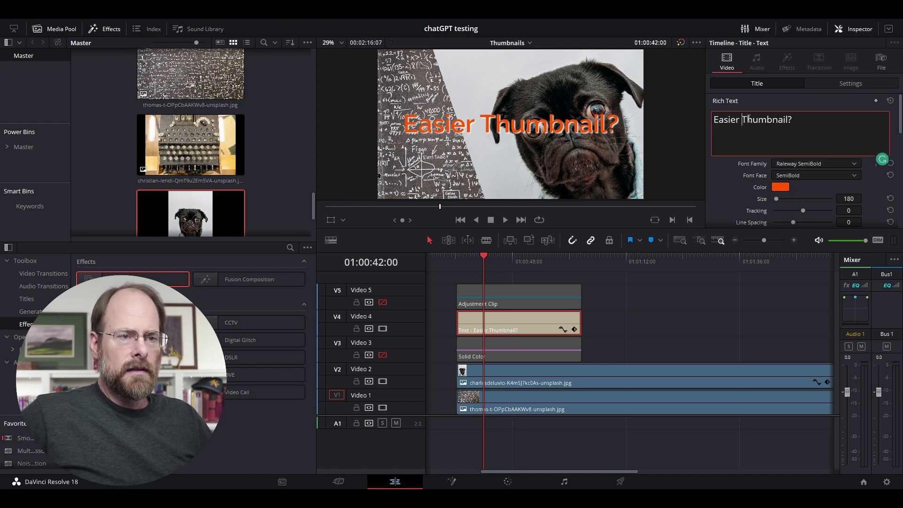
{"action": "key", "text": "Return"}
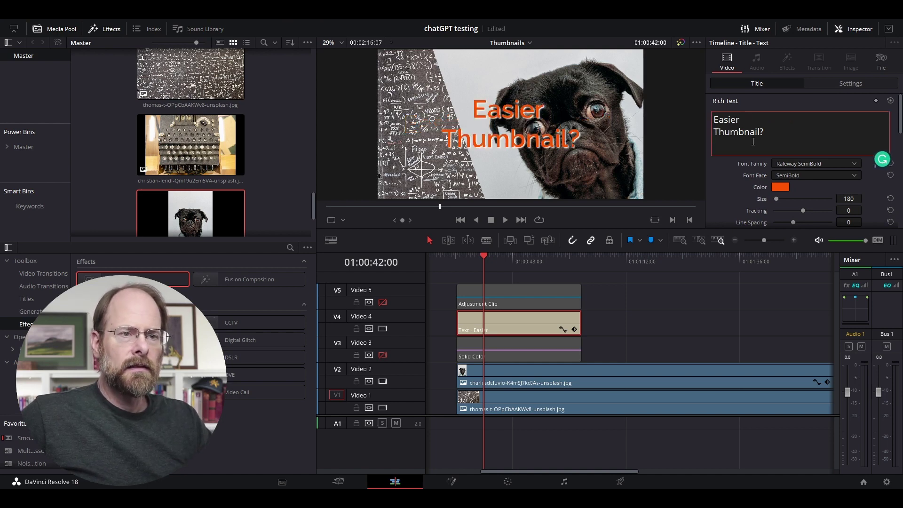
{"action": "left_click_drag", "start_coordinate": [797, 222], "coordinate": [777, 199]}
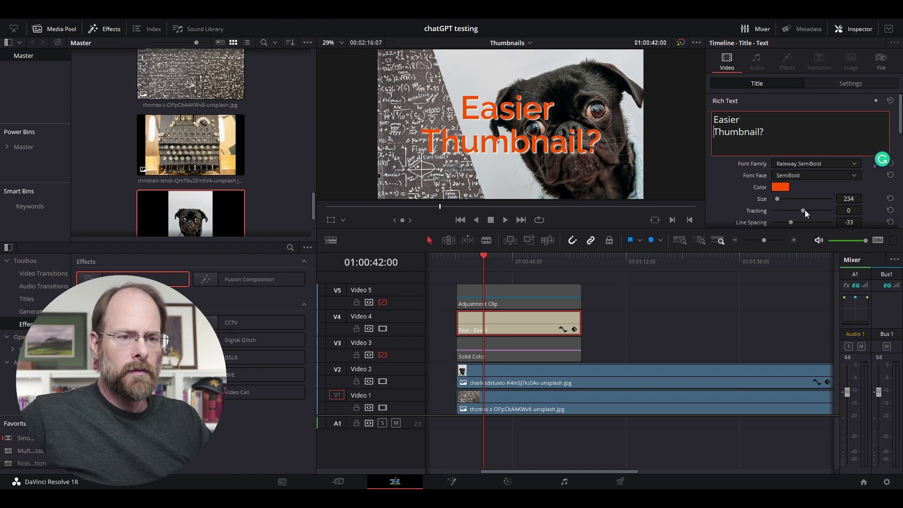
{"action": "left_click_drag", "start_coordinate": [803, 209], "coordinate": [797, 209]}
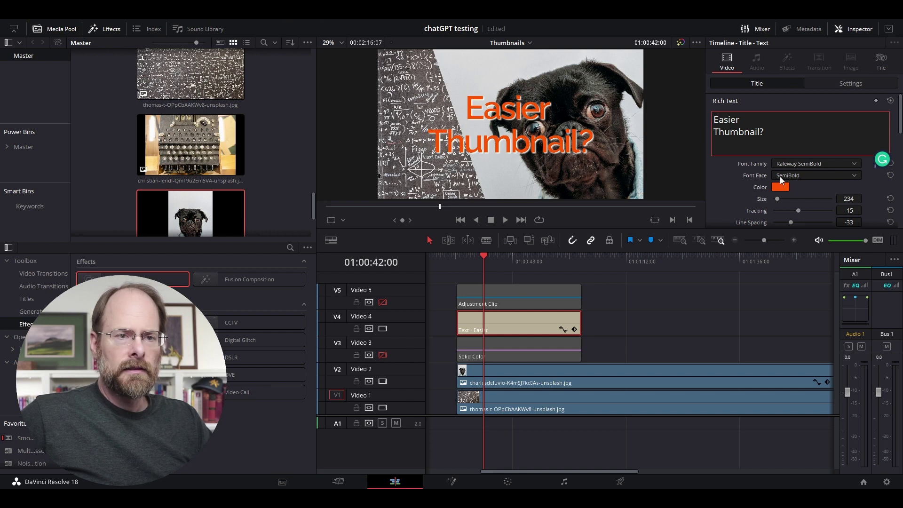
{"action": "scroll", "coordinate": [725, 176], "scroll_direction": "down", "scroll_amount": 2}
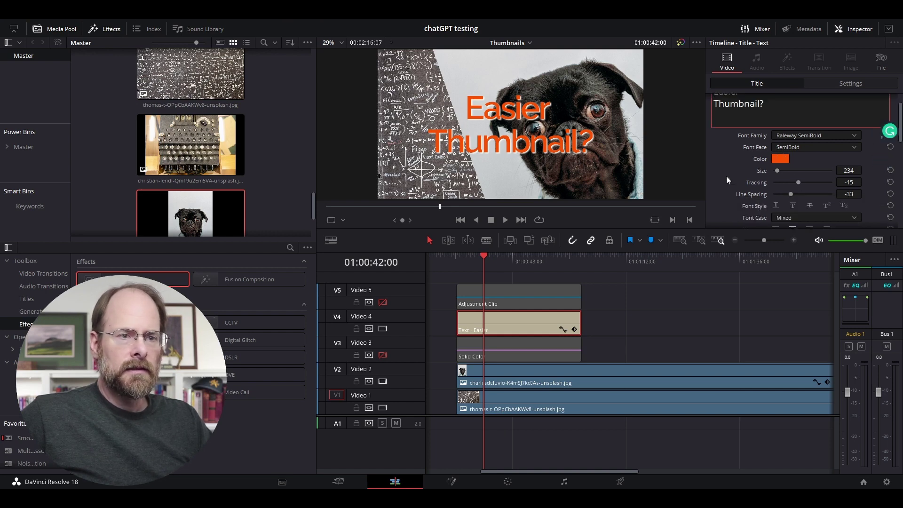
{"action": "scroll", "coordinate": [753, 191], "scroll_direction": "down", "scroll_amount": 2}
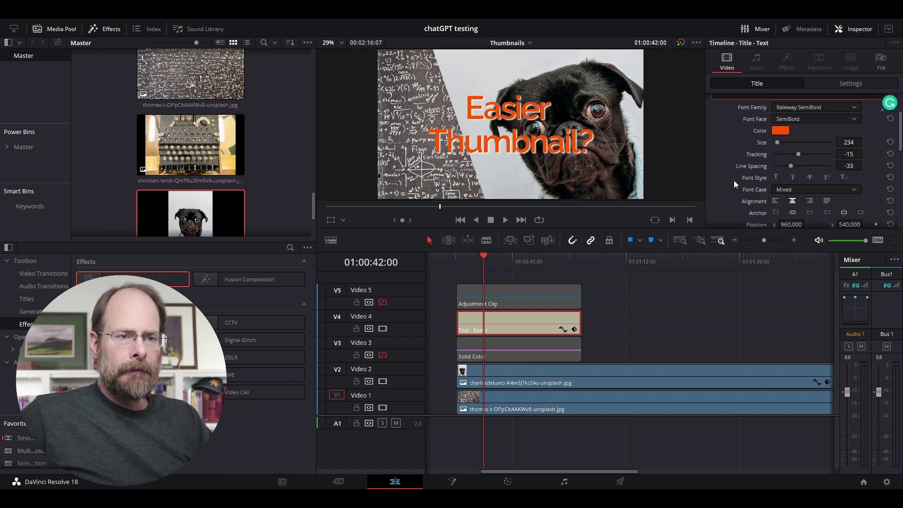
{"action": "scroll", "coordinate": [733, 180], "scroll_direction": "down", "scroll_amount": 2}
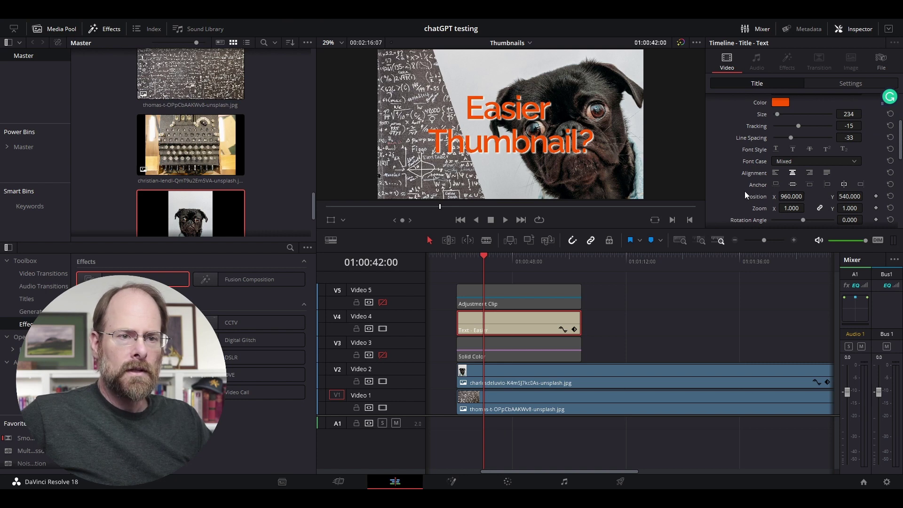
{"action": "scroll", "coordinate": [738, 192], "scroll_direction": "down", "scroll_amount": 2}
Rotate the title to 19.24 degrees
{"action": "left_click_drag", "start_coordinate": [802, 190], "coordinate": [803, 189]}
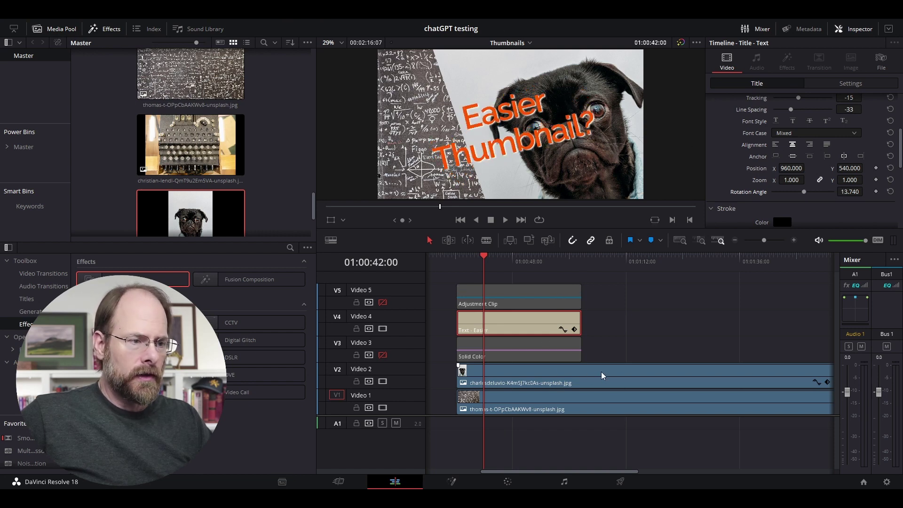
{"action": "left_click", "coordinate": [615, 372]}
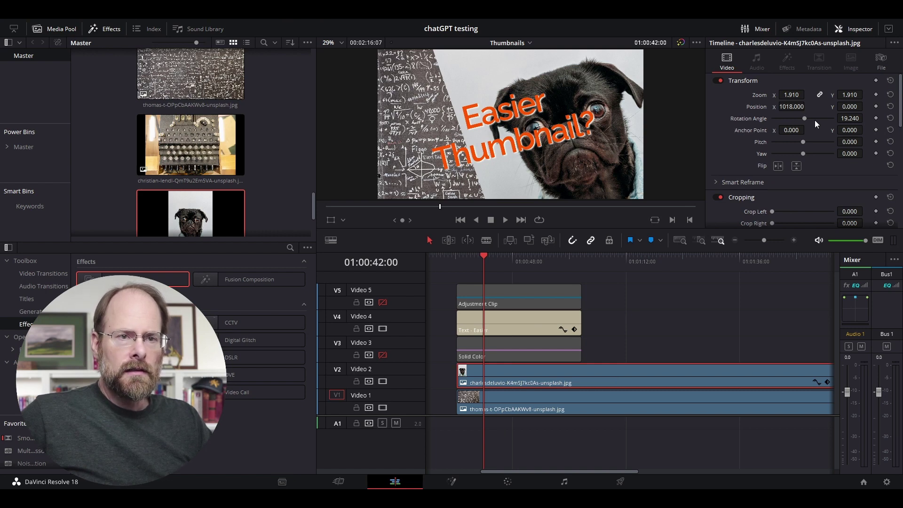
{"action": "left_click", "coordinate": [524, 317]}
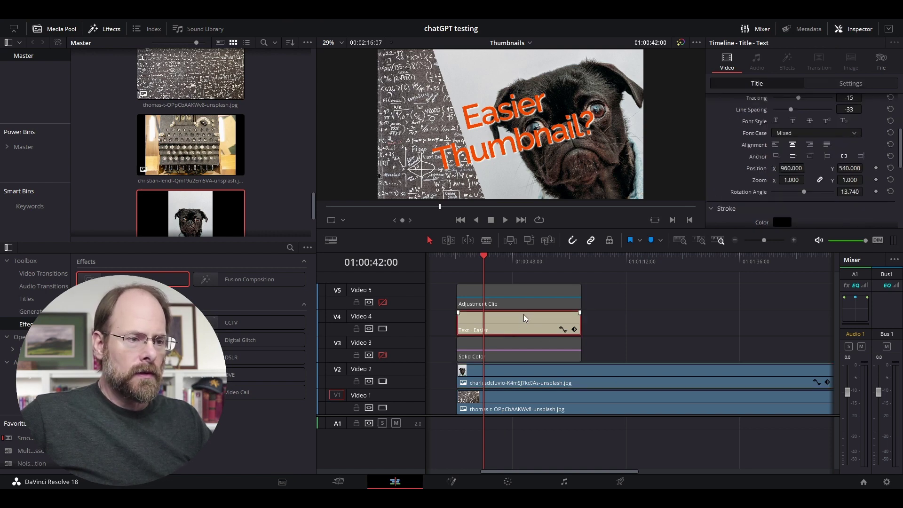
{"action": "left_click", "coordinate": [850, 192]}
{"action": "type", "text": "15"}
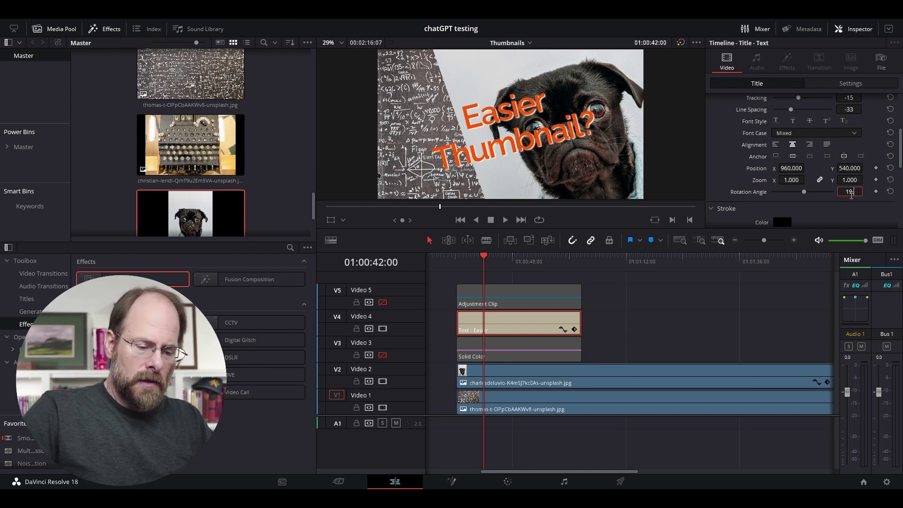
{"action": "type", "text": ".24"}
{"action": "key", "text": "Return"}
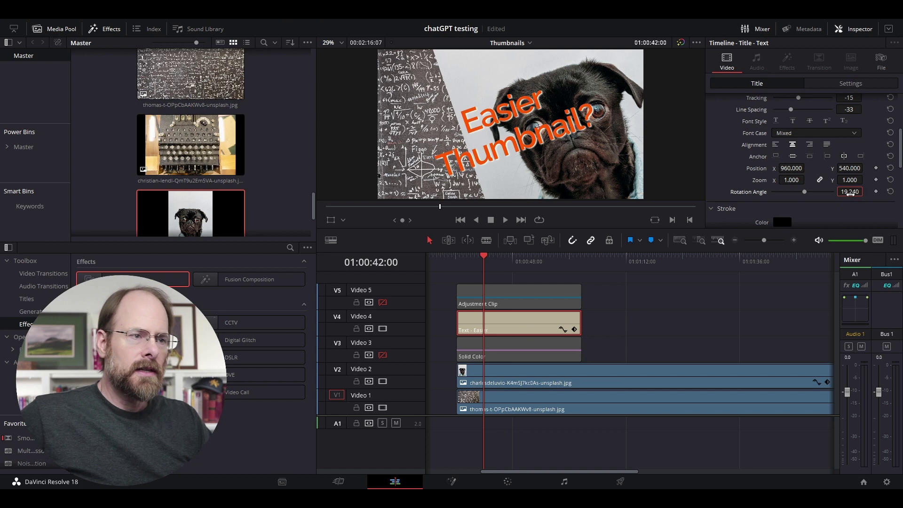
{"action": "scroll", "coordinate": [722, 135], "scroll_direction": "up", "scroll_amount": 5}
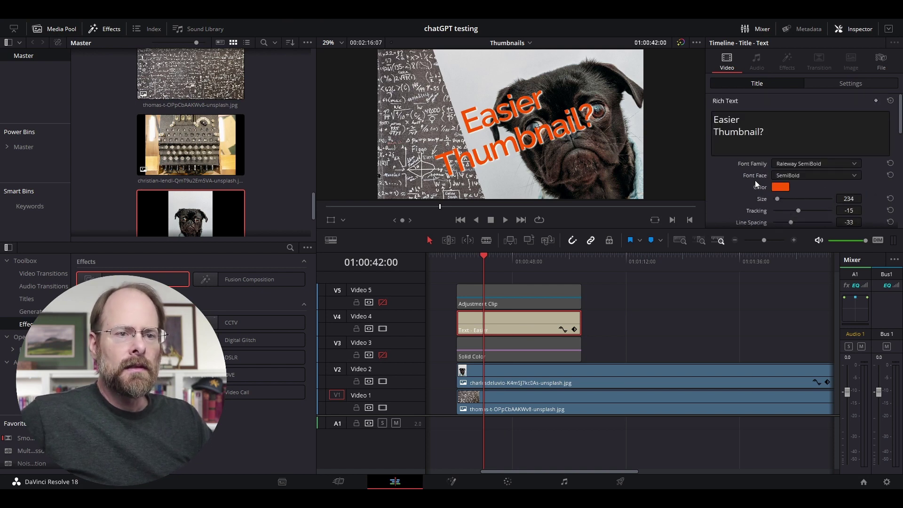
Move the title to Position X -294 and Y about 213
{"action": "left_click", "coordinate": [824, 84]}
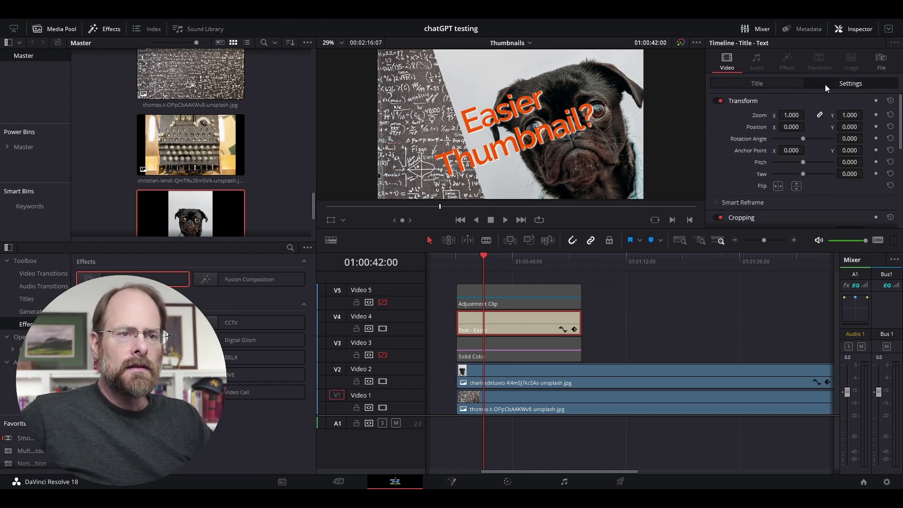
{"action": "left_click_drag", "start_coordinate": [792, 126], "coordinate": [830, 134]}
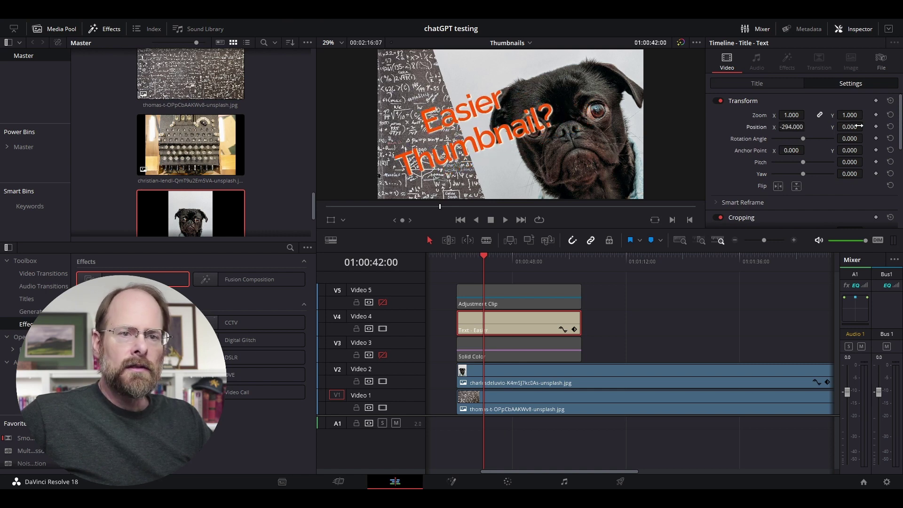
{"action": "left_click_drag", "start_coordinate": [843, 126], "coordinate": [865, 126]}
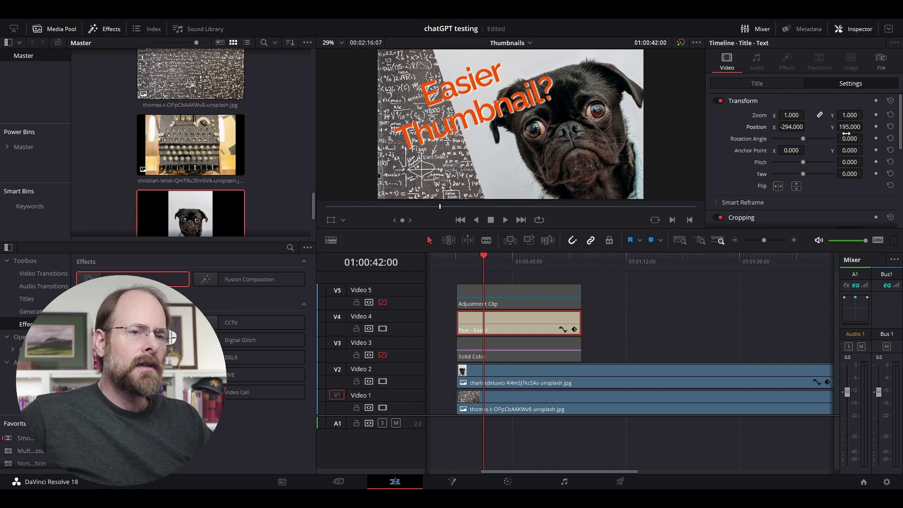
{"action": "left_click_drag", "start_coordinate": [849, 127], "coordinate": [865, 127]}
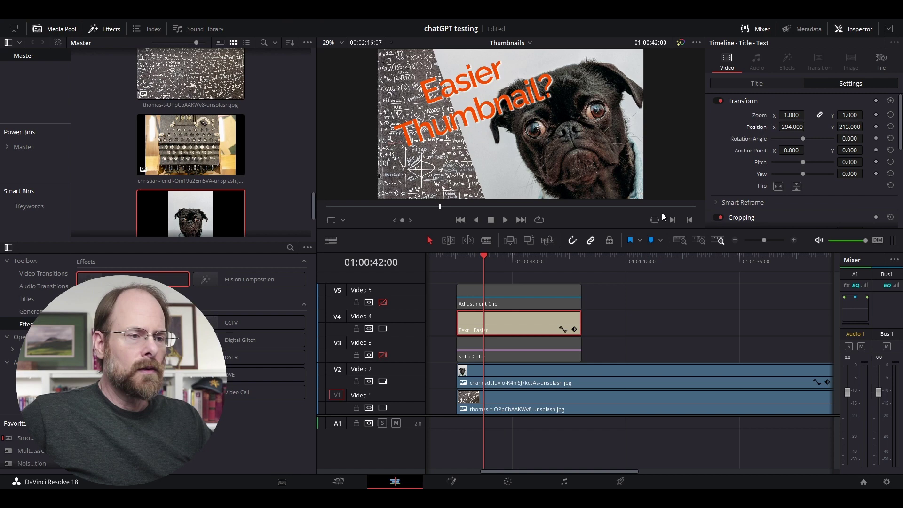
Enable V3, level the title near 0, and rotate the Solid Color 19.24 degrees
{"action": "left_click", "coordinate": [379, 356]}
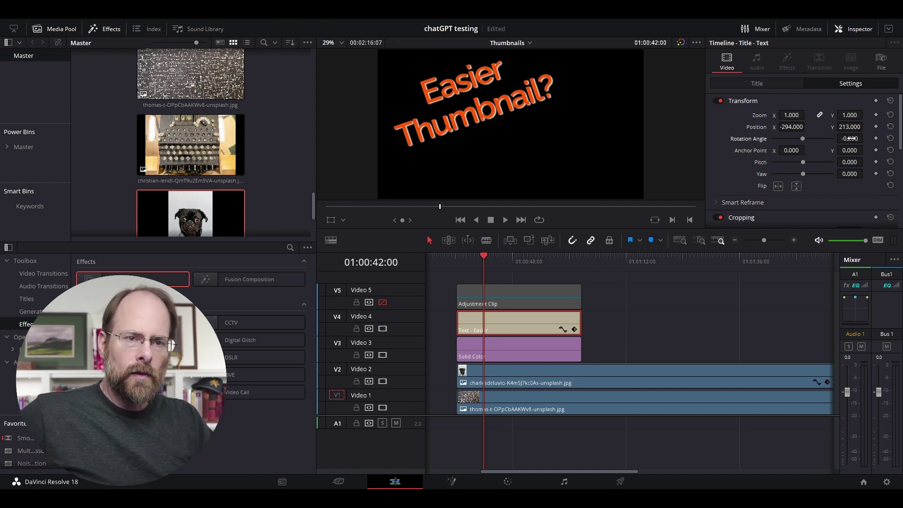
{"action": "left_click", "coordinate": [850, 139]}
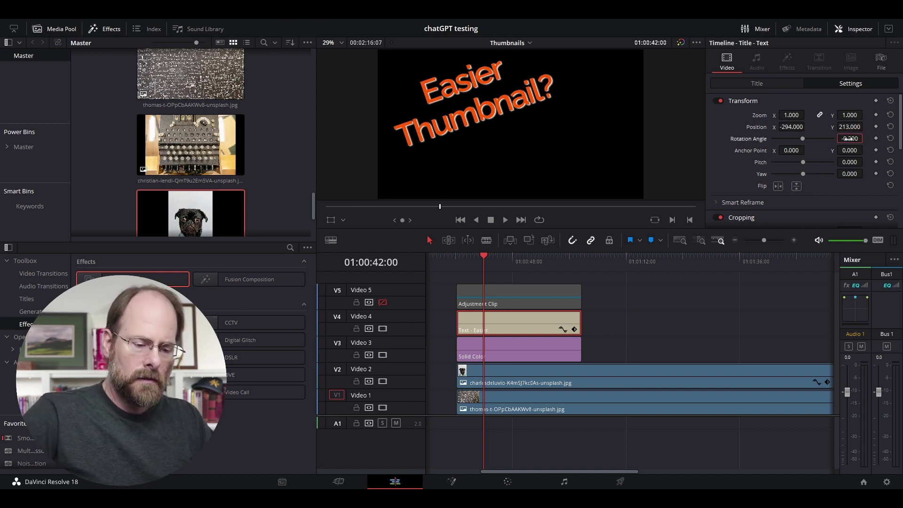
{"action": "type", "text": "12"}
{"action": "key", "text": "Return"}
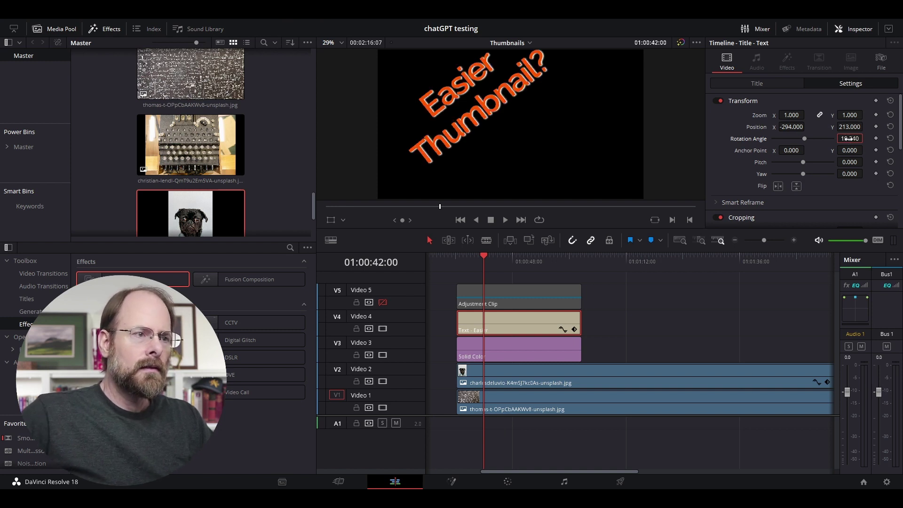
{"action": "key", "text": "ctrl+z"}
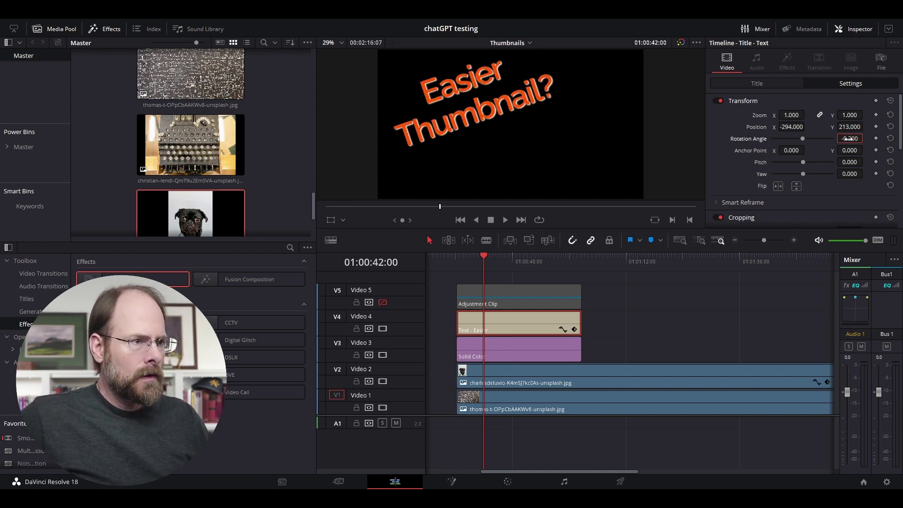
{"action": "left_click", "coordinate": [531, 346]}
{"action": "type", "text": "19.2"}
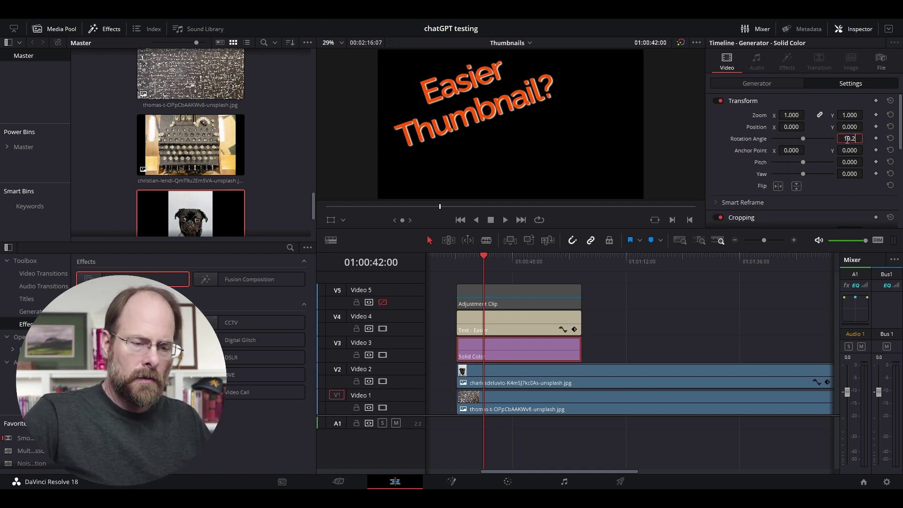
{"action": "left_click_drag", "start_coordinate": [844, 138], "coordinate": [863, 138]}
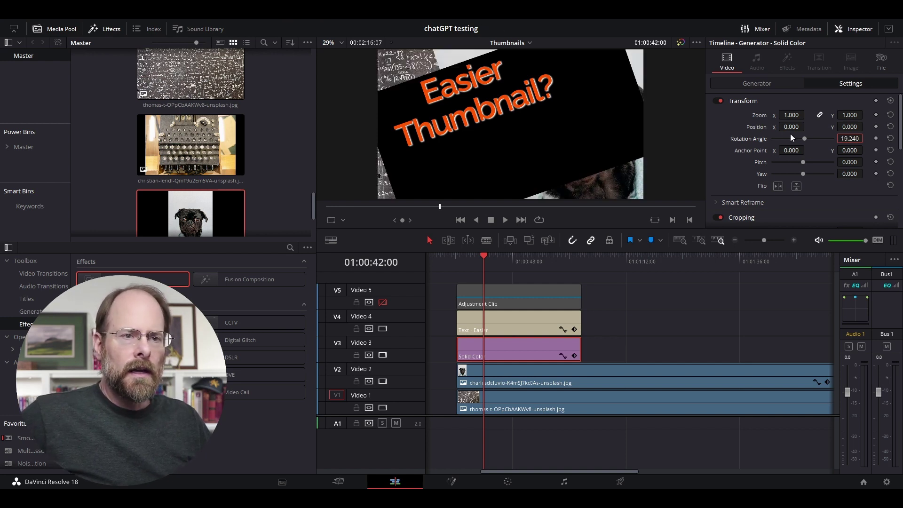
{"action": "scroll", "coordinate": [740, 154], "scroll_direction": "down", "scroll_amount": 1}
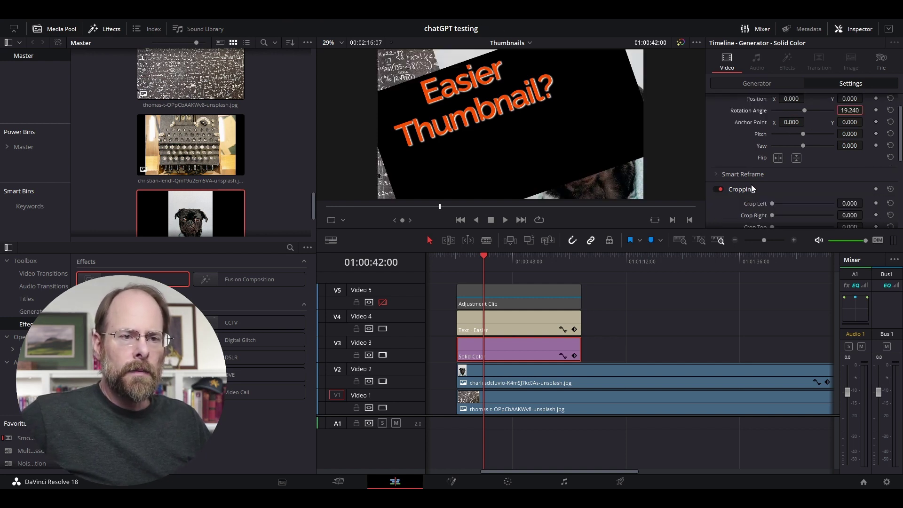
{"action": "scroll", "coordinate": [752, 184], "scroll_direction": "down", "scroll_amount": 2}
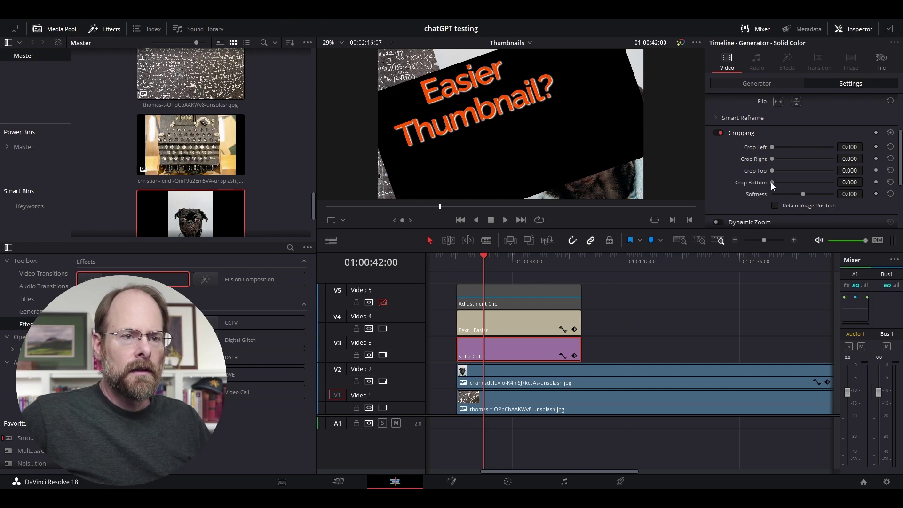
Crop the solid to Bottom 577.1, Left 117.3, Right 483.7, with Softness 0
{"action": "left_click_drag", "start_coordinate": [771, 183], "coordinate": [803, 177]}
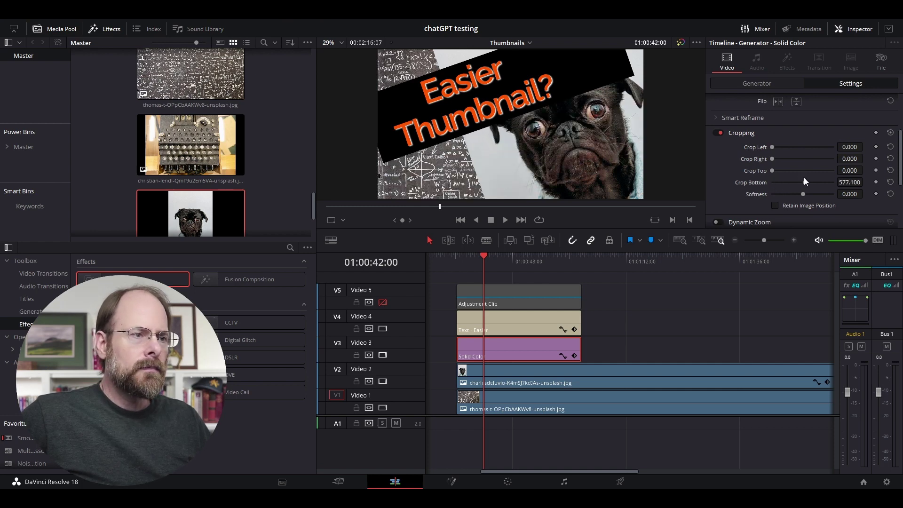
{"action": "left_click_drag", "start_coordinate": [770, 147], "coordinate": [774, 148]}
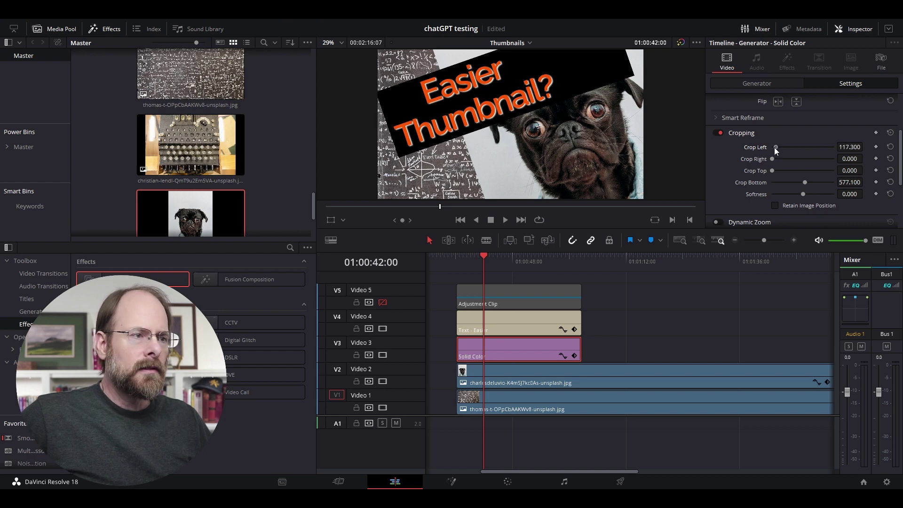
{"action": "left_click_drag", "start_coordinate": [773, 158], "coordinate": [788, 157]}
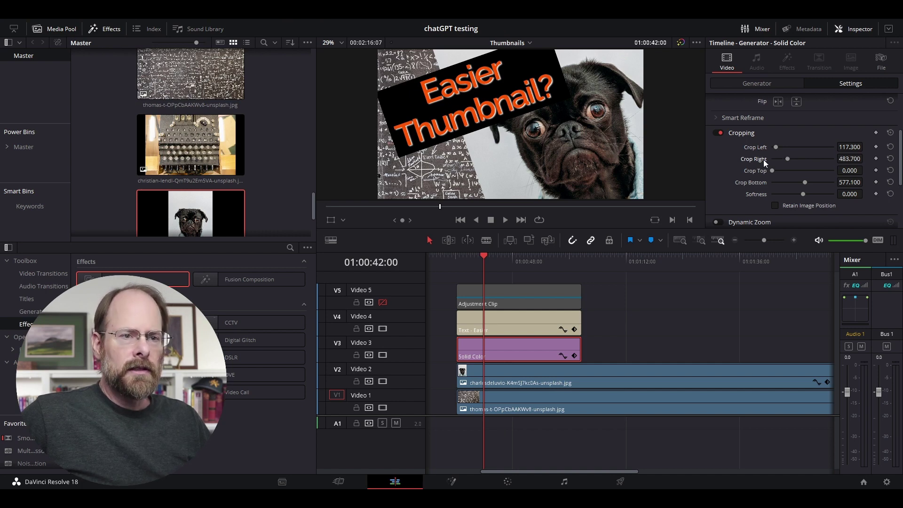
{"action": "left_click_drag", "start_coordinate": [805, 194], "coordinate": [800, 194]}
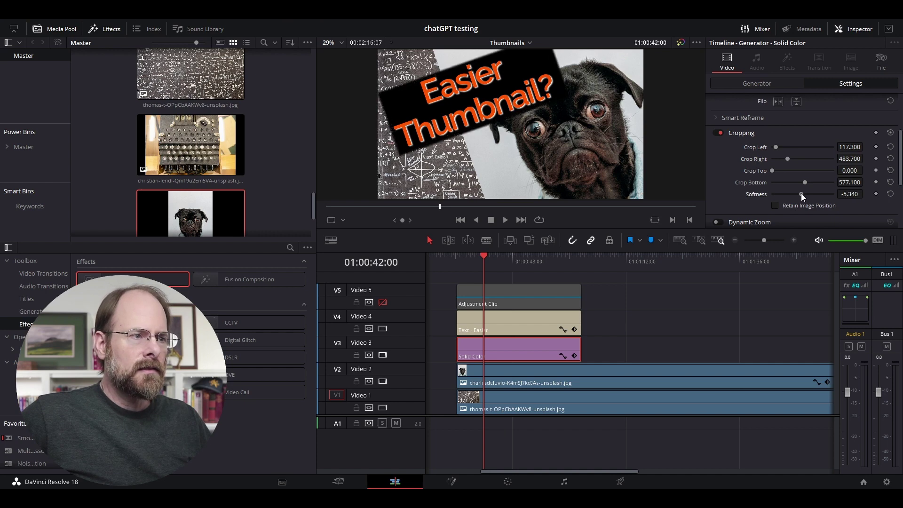
{"action": "left_click_drag", "start_coordinate": [800, 194], "coordinate": [802, 193]}
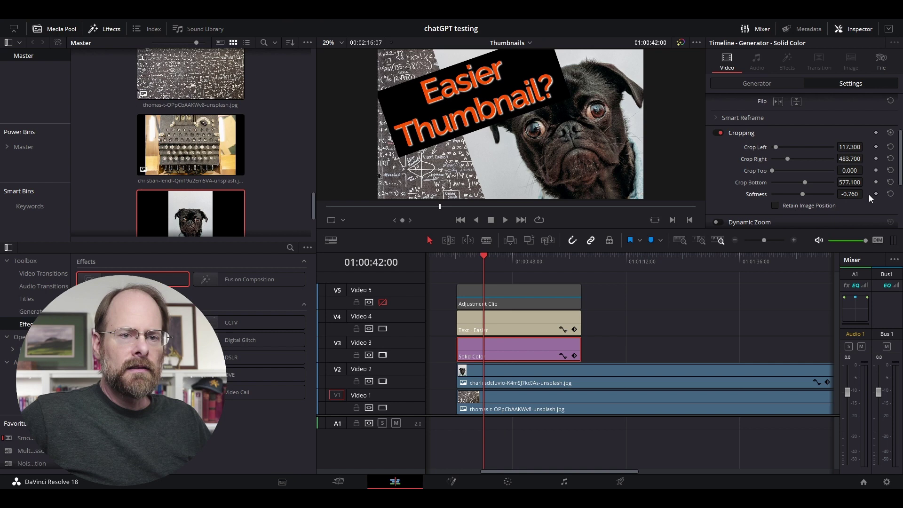
{"action": "left_click", "coordinate": [885, 193]}
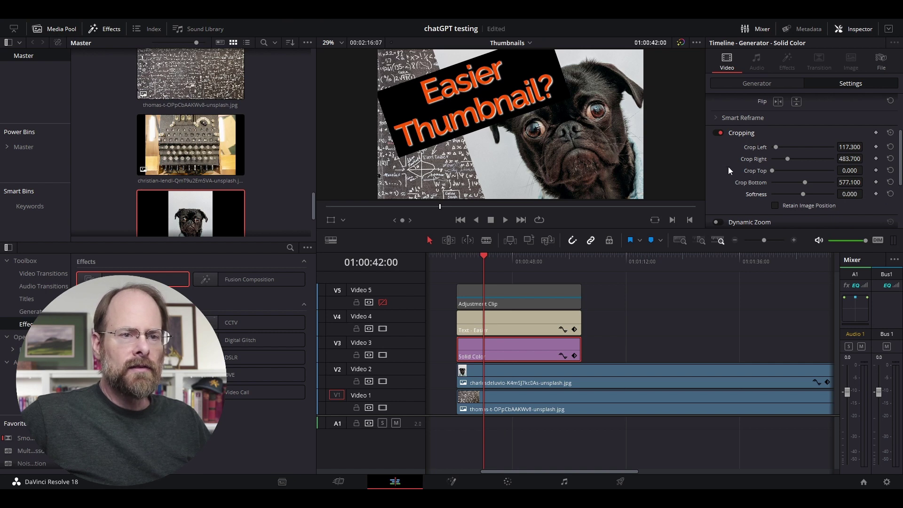
{"action": "scroll", "coordinate": [728, 166], "scroll_direction": "up", "scroll_amount": 2}
{"action": "scroll", "coordinate": [728, 166], "scroll_direction": "up", "scroll_amount": 1}
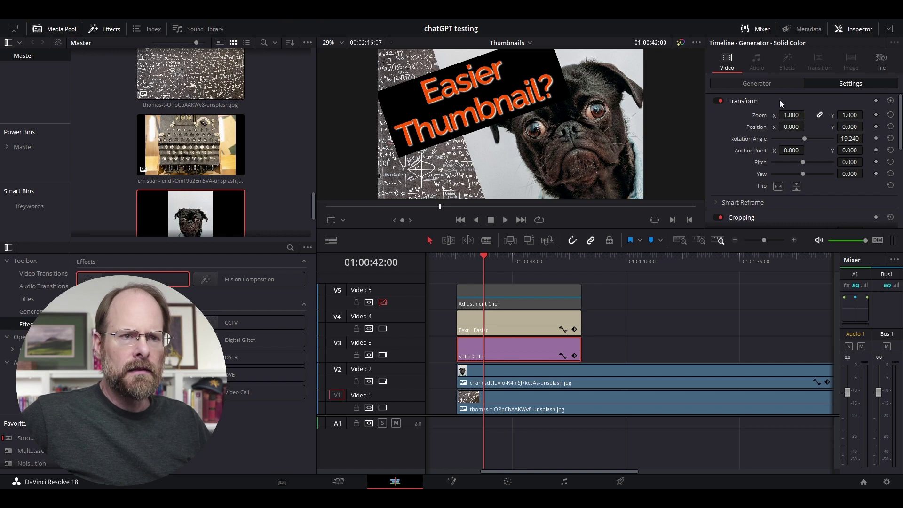
Tighten the title's line spacing to -79
{"action": "left_click", "coordinate": [515, 321]}
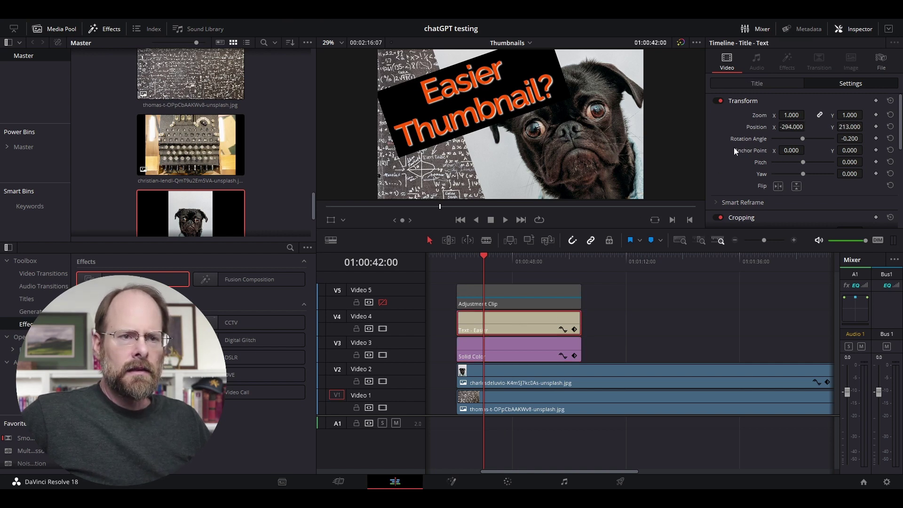
{"action": "left_click", "coordinate": [769, 83]}
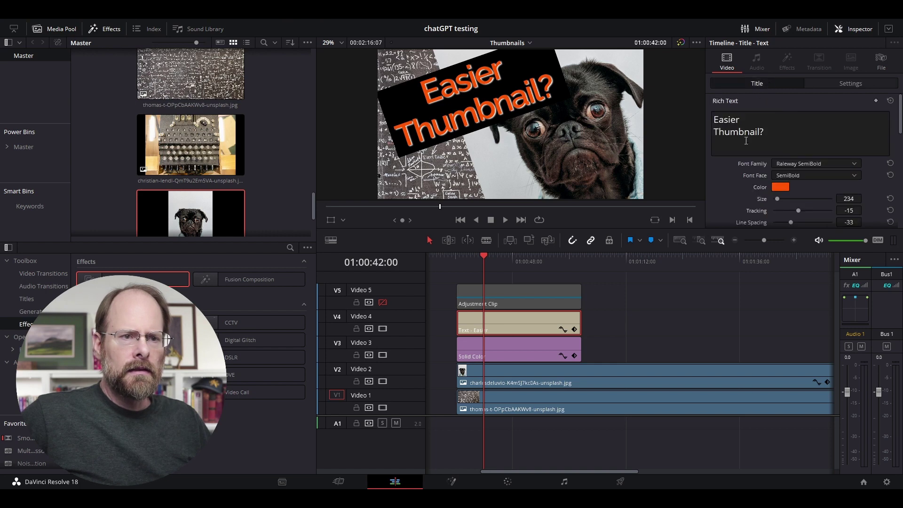
{"action": "scroll", "coordinate": [726, 189], "scroll_direction": "down", "scroll_amount": 2}
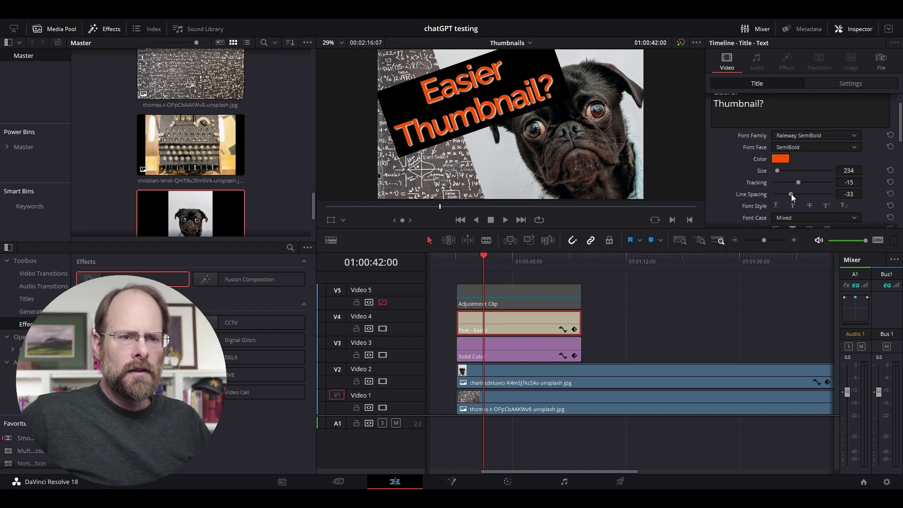
{"action": "left_click_drag", "start_coordinate": [791, 194], "coordinate": [787, 193]}
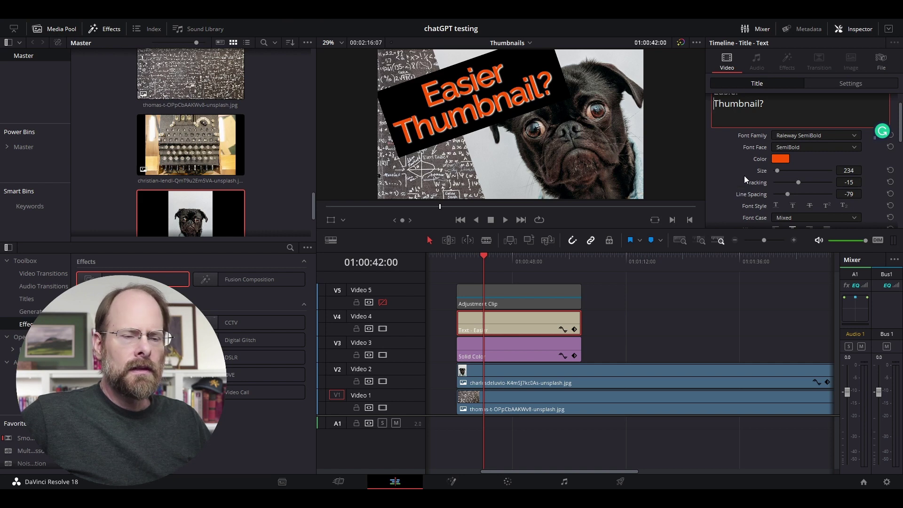
{"action": "scroll", "coordinate": [743, 169], "scroll_direction": "up", "scroll_amount": 2}
Raise the title to Position Y 244, then reselect the Solid Color clip
{"action": "left_click", "coordinate": [841, 81]}
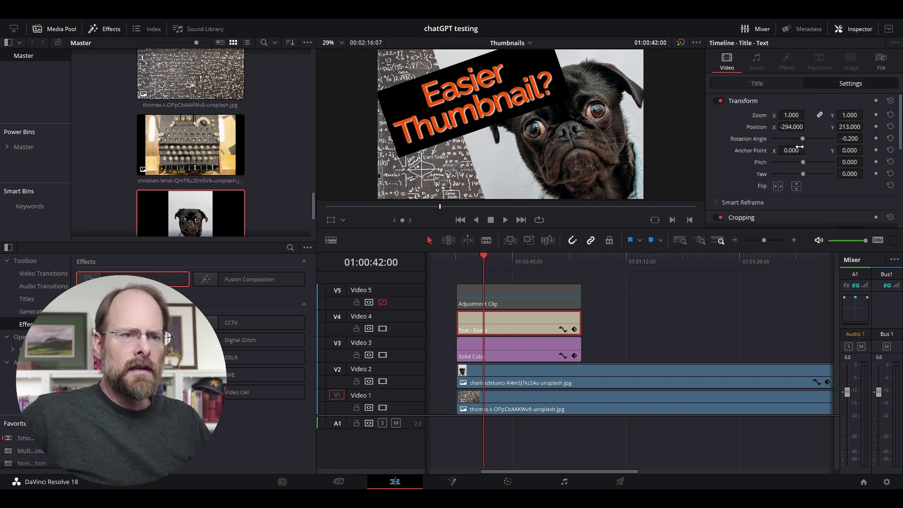
{"action": "left_click_drag", "start_coordinate": [846, 126], "coordinate": [865, 125]}
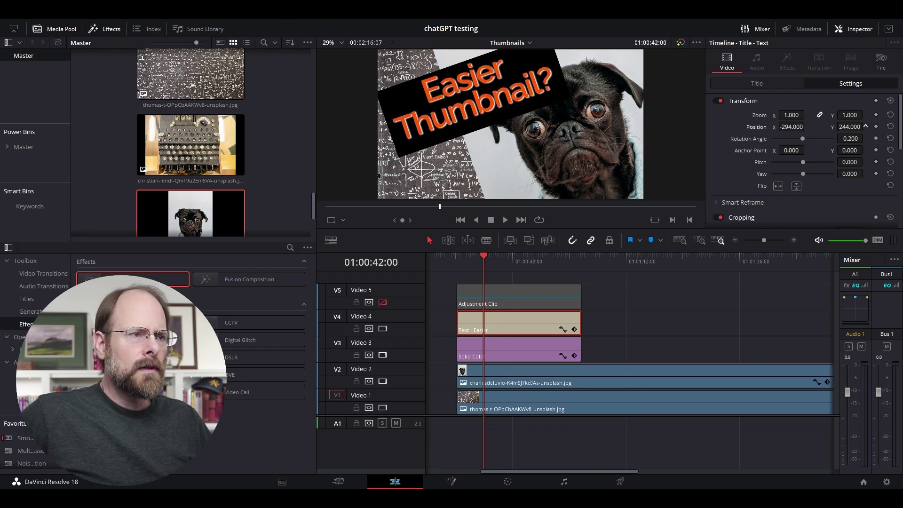
{"action": "left_click", "coordinate": [525, 343]}
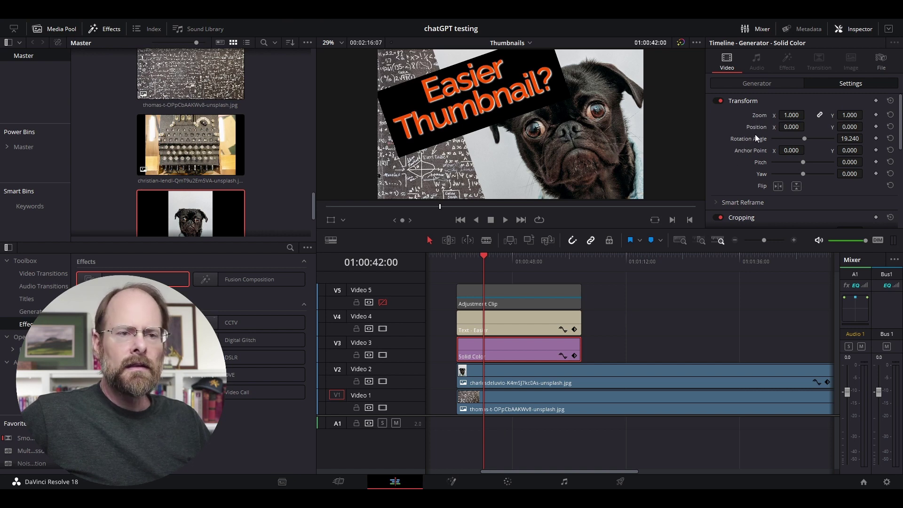
{"action": "scroll", "coordinate": [751, 134], "scroll_direction": "down", "scroll_amount": 1}
{"action": "scroll", "coordinate": [751, 135], "scroll_direction": "down", "scroll_amount": 2}
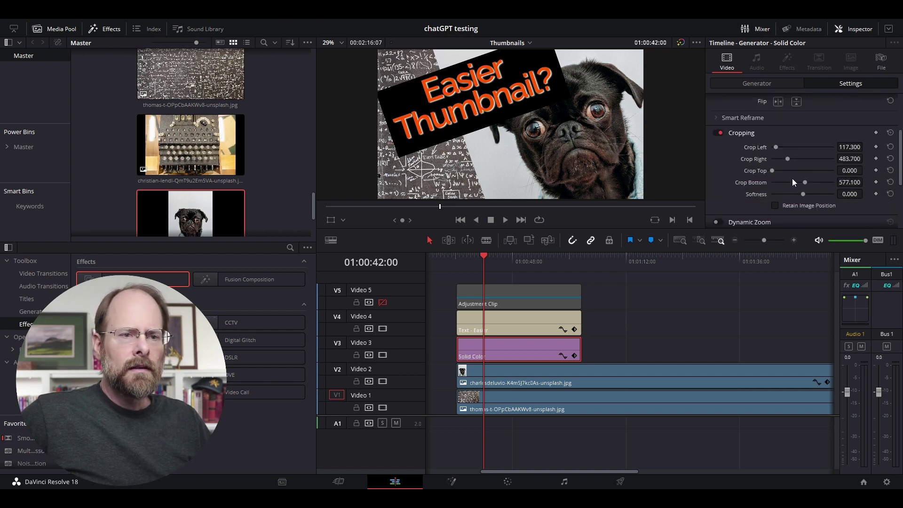
Crop the banner to bottom 643.1, left 146.6 and right 527.6
{"action": "left_click_drag", "start_coordinate": [802, 181], "coordinate": [808, 182]}
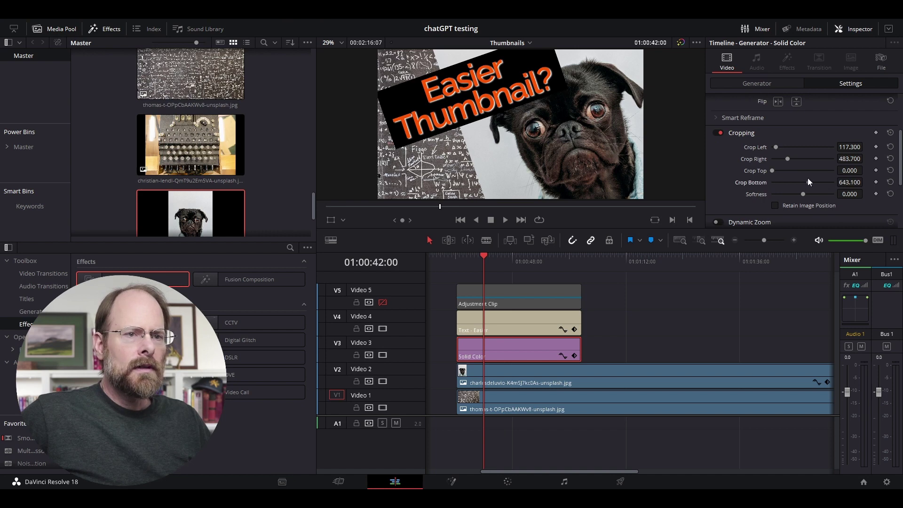
{"action": "left_click_drag", "start_coordinate": [773, 147], "coordinate": [777, 147]}
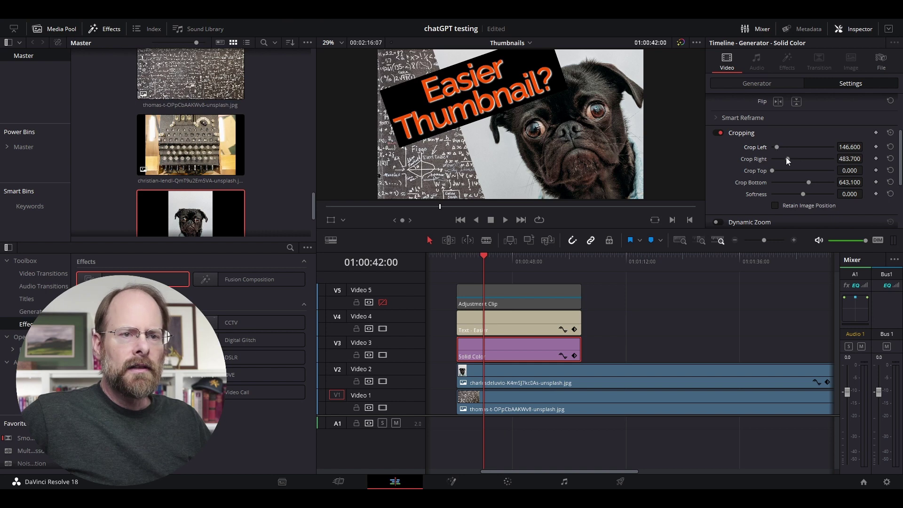
{"action": "left_click_drag", "start_coordinate": [787, 159], "coordinate": [788, 159]}
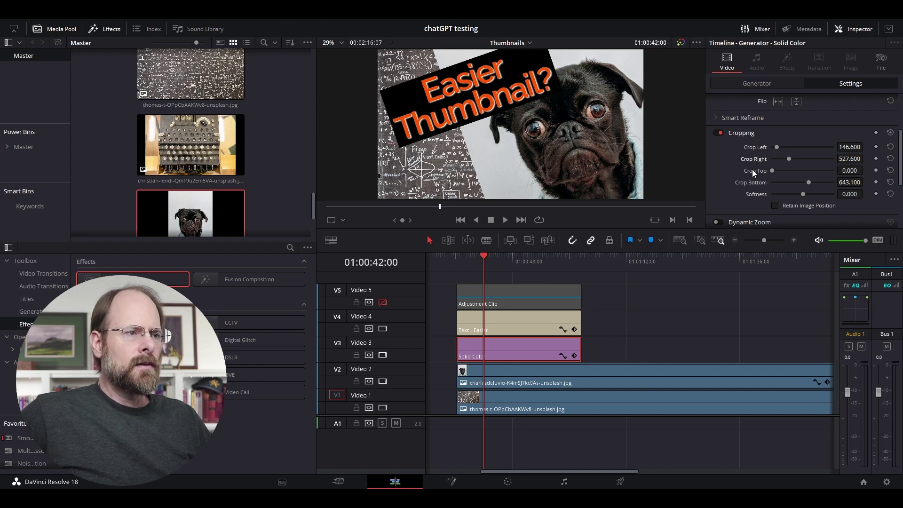
{"action": "scroll", "coordinate": [724, 172], "scroll_direction": "up", "scroll_amount": 3}
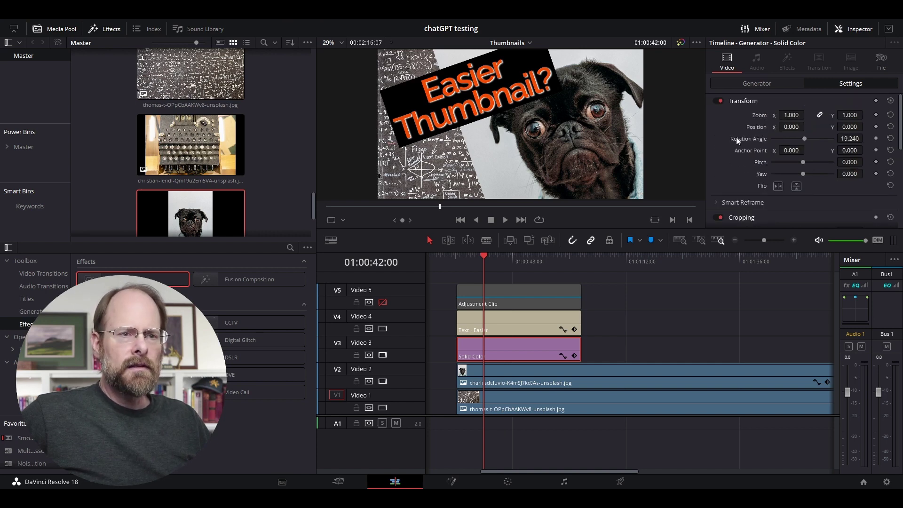
Recolour the Solid Color banner to cyan #45F6FF
{"action": "left_click", "coordinate": [769, 81]}
{"action": "left_click", "coordinate": [779, 115]}
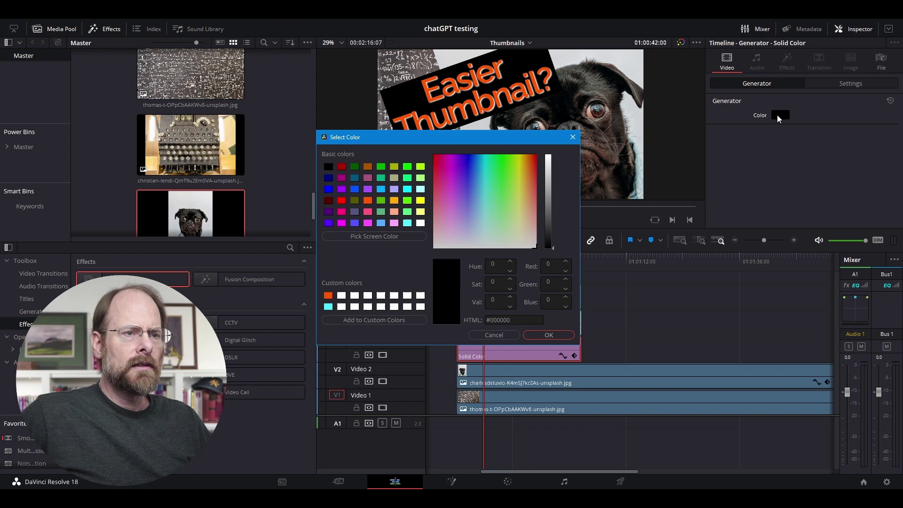
{"action": "left_click", "coordinate": [328, 308]}
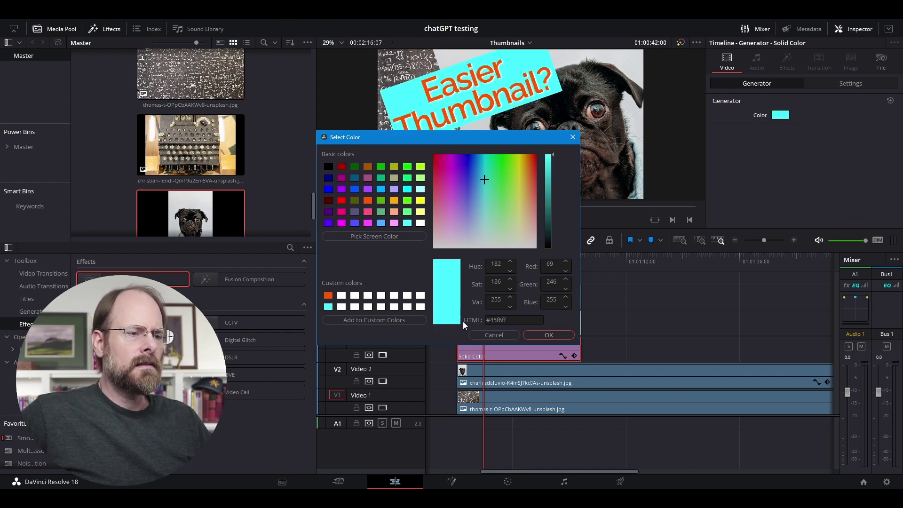
{"action": "left_click", "coordinate": [550, 337]}
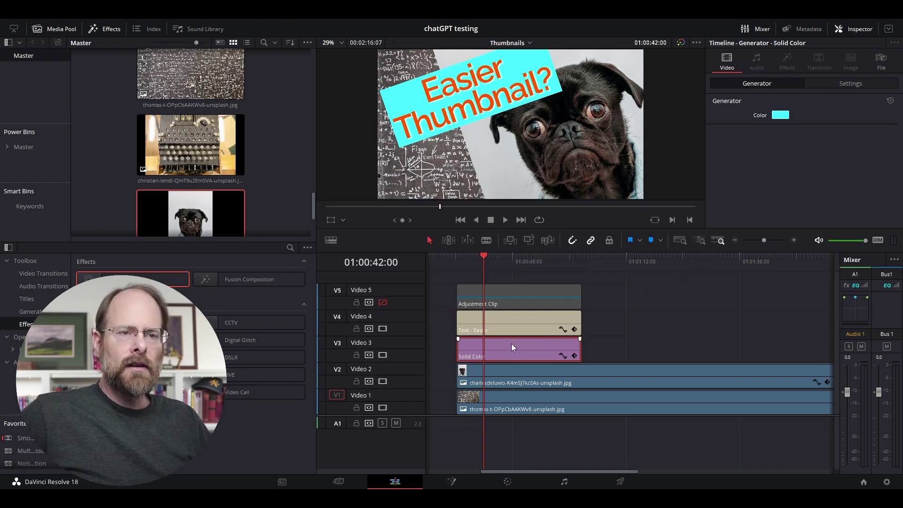
{"action": "left_click", "coordinate": [847, 82]}
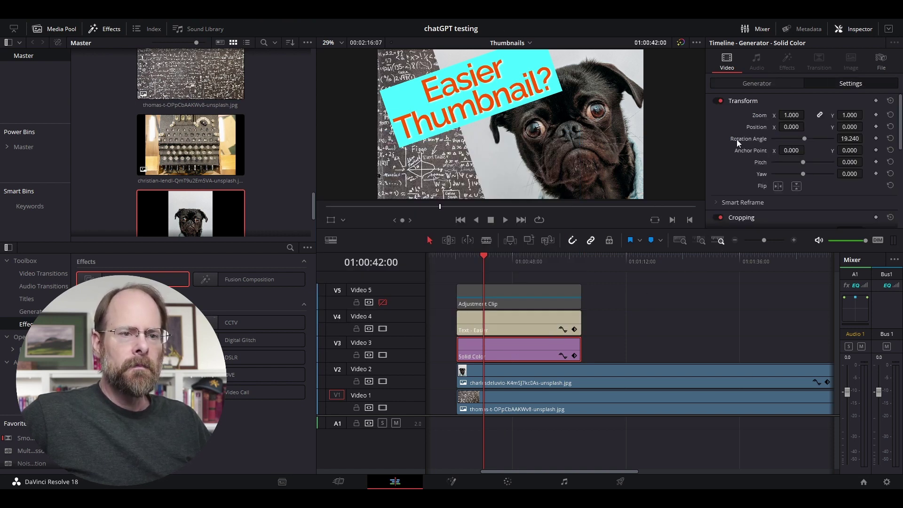
{"action": "scroll", "coordinate": [736, 141], "scroll_direction": "down", "scroll_amount": 3}
{"action": "scroll", "coordinate": [721, 146], "scroll_direction": "down", "scroll_amount": 2}
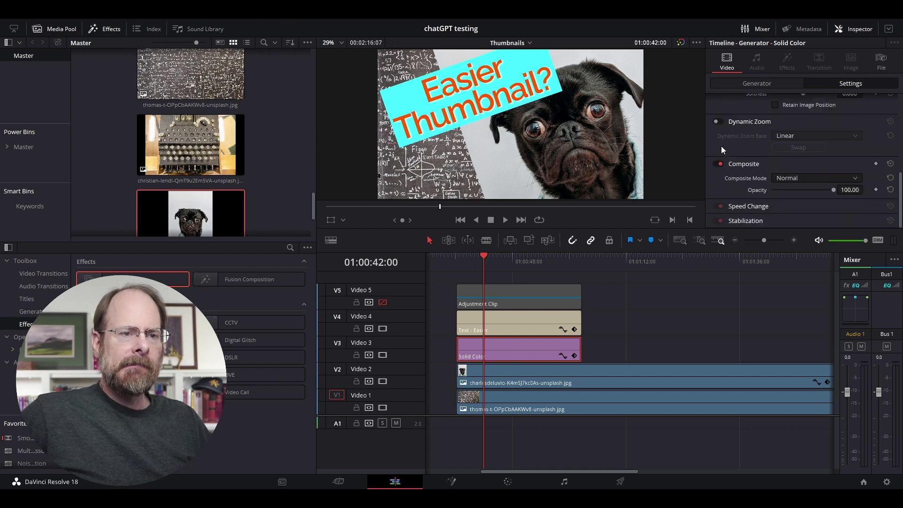
{"action": "scroll", "coordinate": [720, 150], "scroll_direction": "up", "scroll_amount": 5}
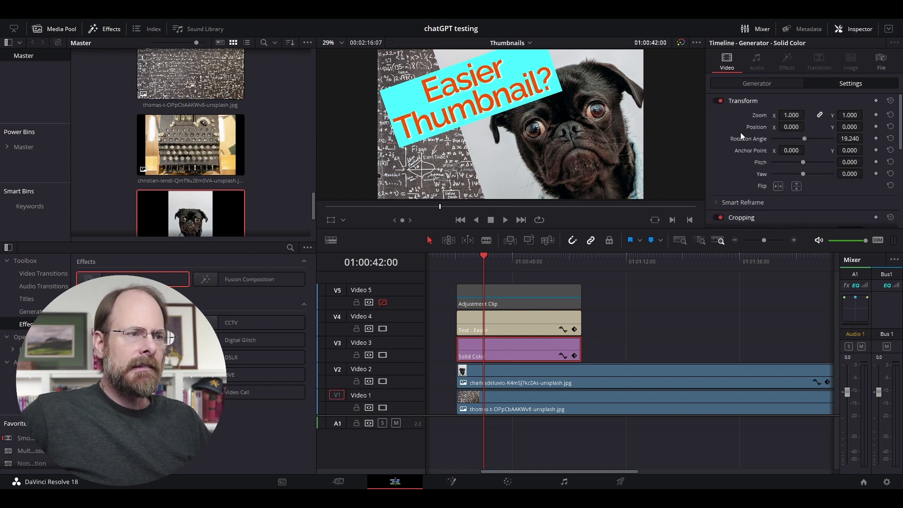
Change the title's drop shadow colour from white to black
{"action": "left_click", "coordinate": [503, 323]}
{"action": "scroll", "coordinate": [752, 140], "scroll_direction": "down", "scroll_amount": 2}
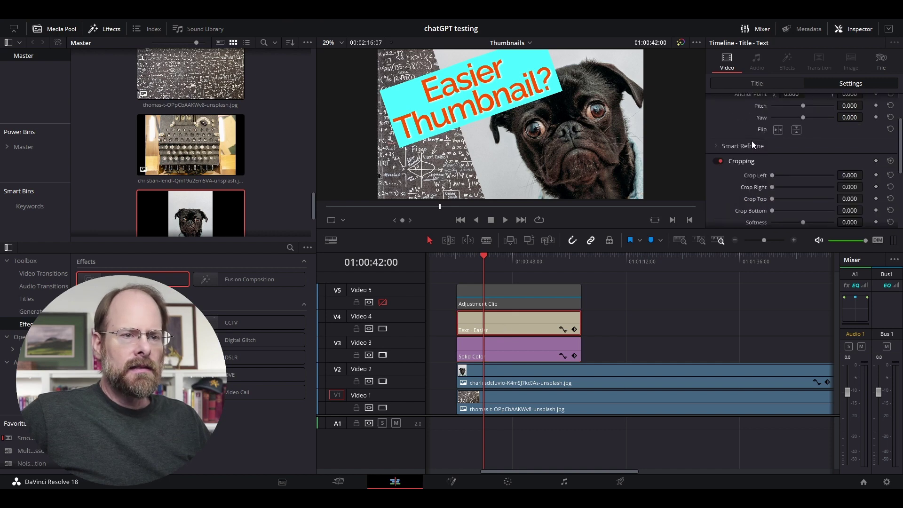
{"action": "scroll", "coordinate": [751, 141], "scroll_direction": "down", "scroll_amount": 1}
{"action": "scroll", "coordinate": [751, 141], "scroll_direction": "down", "scroll_amount": 1}
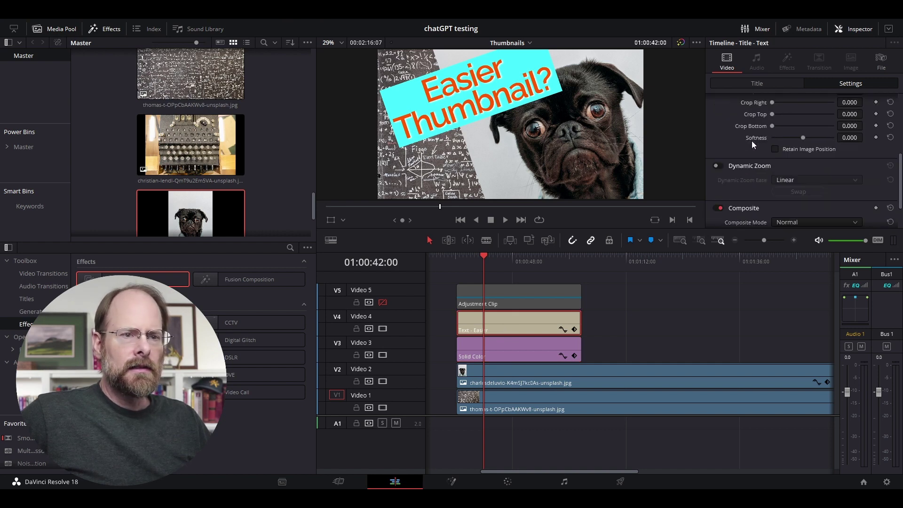
{"action": "scroll", "coordinate": [751, 141], "scroll_direction": "down", "scroll_amount": 1}
{"action": "scroll", "coordinate": [751, 140], "scroll_direction": "down", "scroll_amount": 1}
{"action": "scroll", "coordinate": [752, 140], "scroll_direction": "up", "scroll_amount": 1}
{"action": "left_click", "coordinate": [777, 81]}
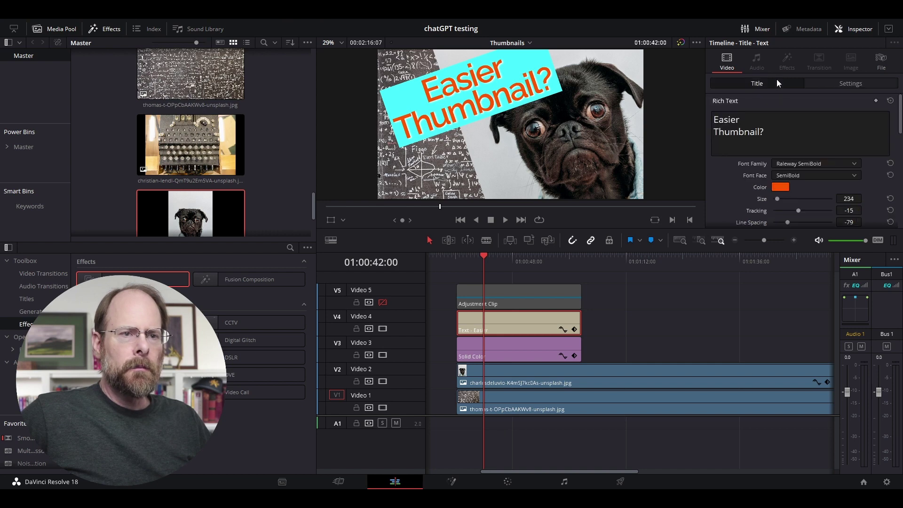
{"action": "scroll", "coordinate": [729, 140], "scroll_direction": "down", "scroll_amount": 2}
{"action": "scroll", "coordinate": [728, 139], "scroll_direction": "down", "scroll_amount": 2}
{"action": "scroll", "coordinate": [728, 139], "scroll_direction": "down", "scroll_amount": 1}
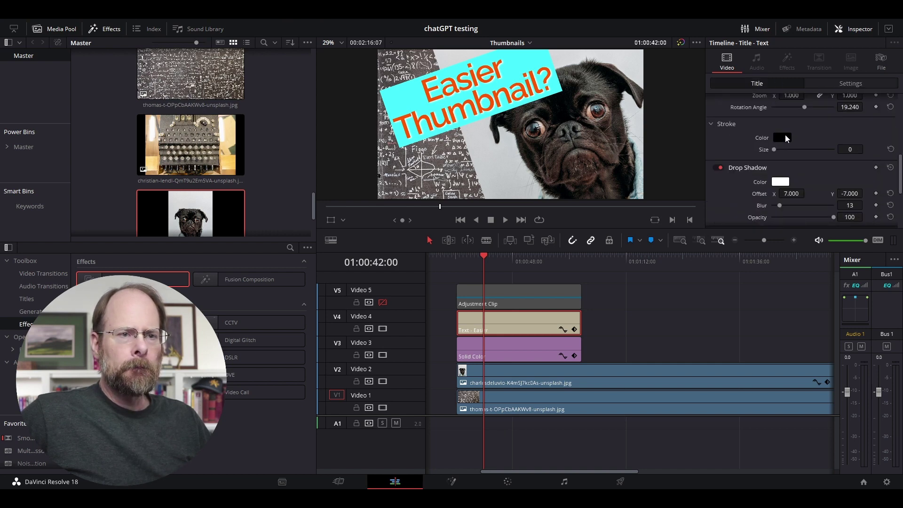
{"action": "left_click", "coordinate": [784, 184]}
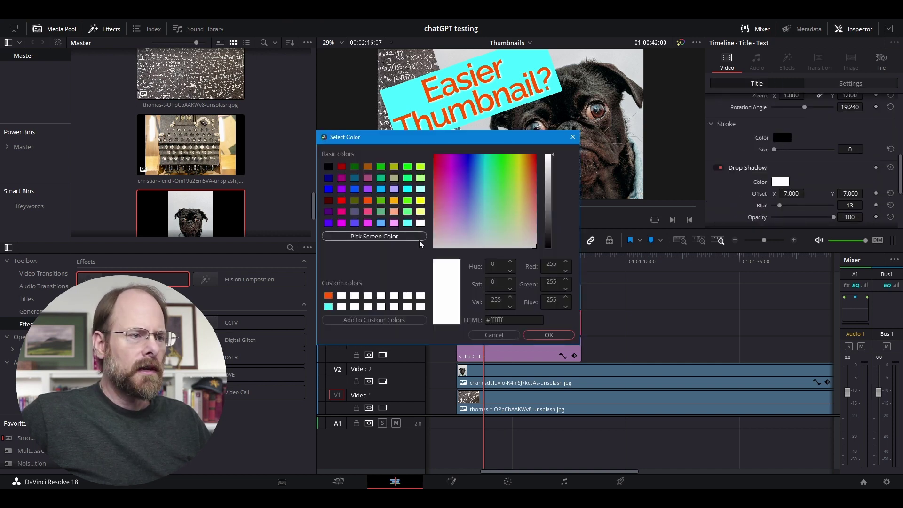
{"action": "left_click", "coordinate": [330, 168]}
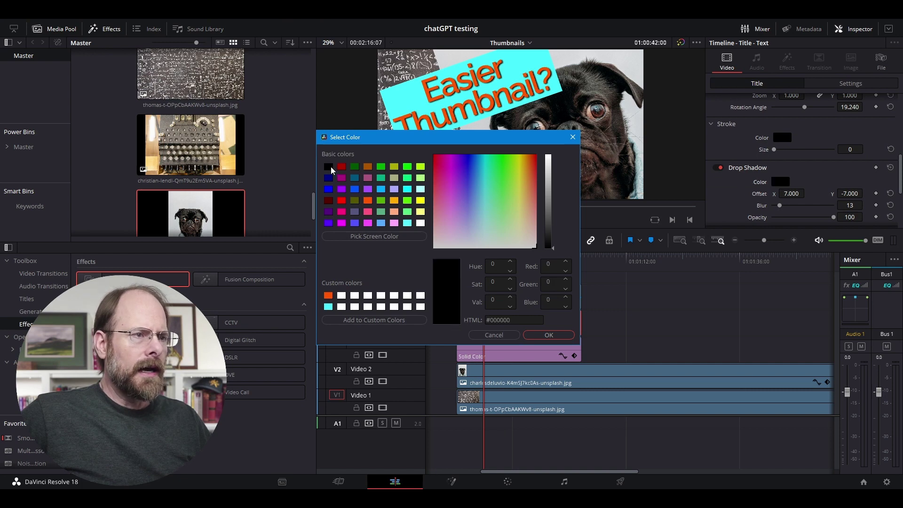
{"action": "left_click", "coordinate": [566, 336]}
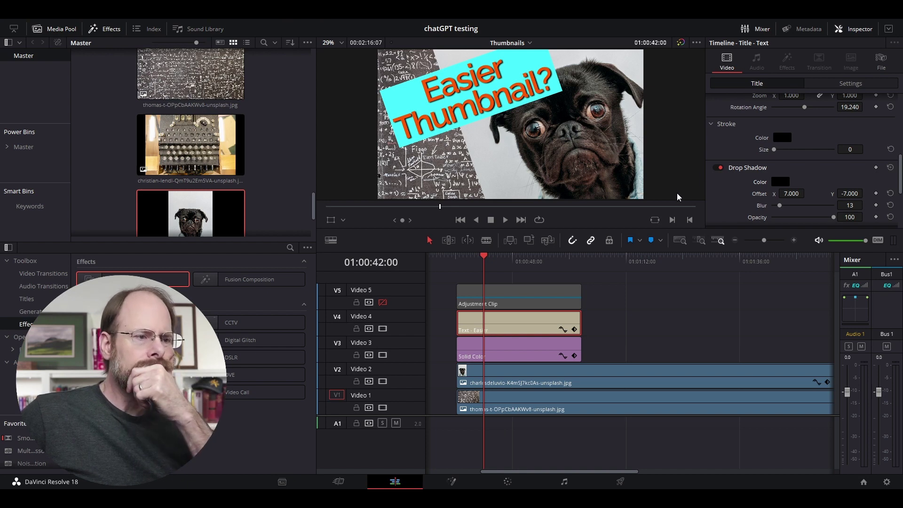
{"action": "left_click", "coordinate": [528, 342]}
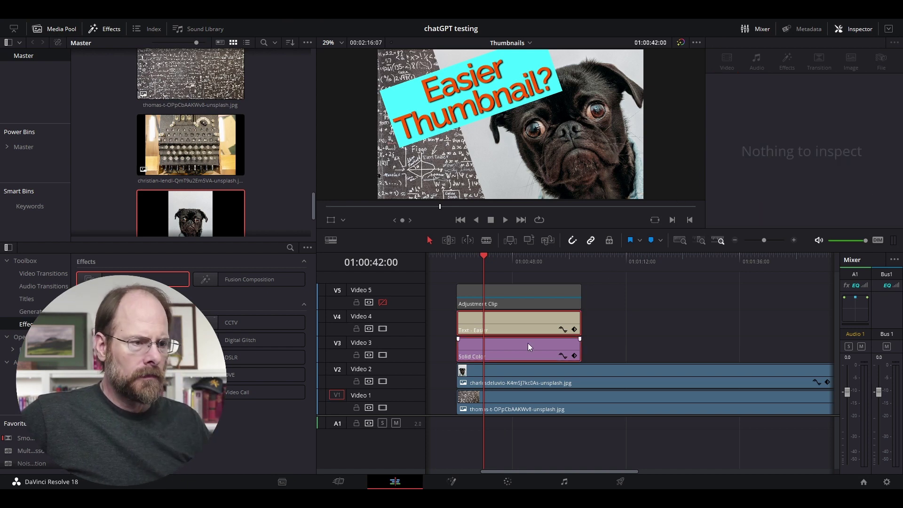
{"action": "right_click", "coordinate": [528, 343]}
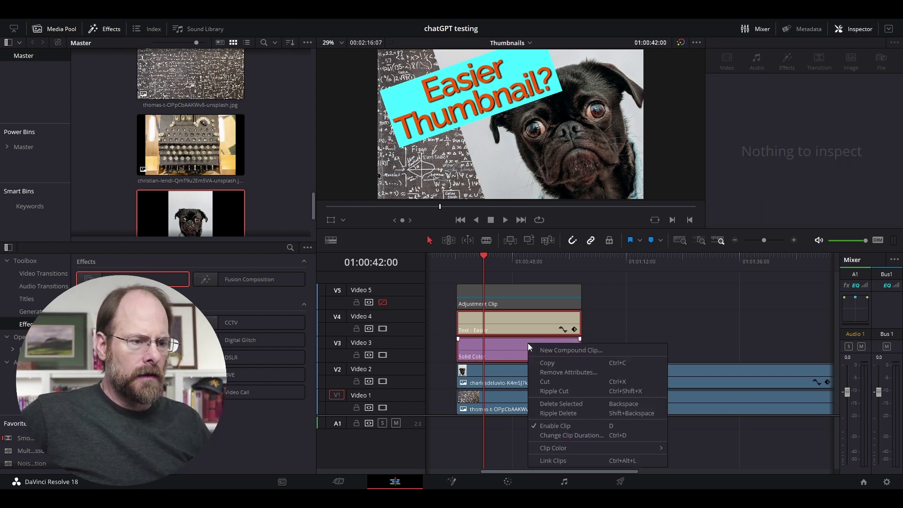
{"action": "left_click", "coordinate": [564, 461]}
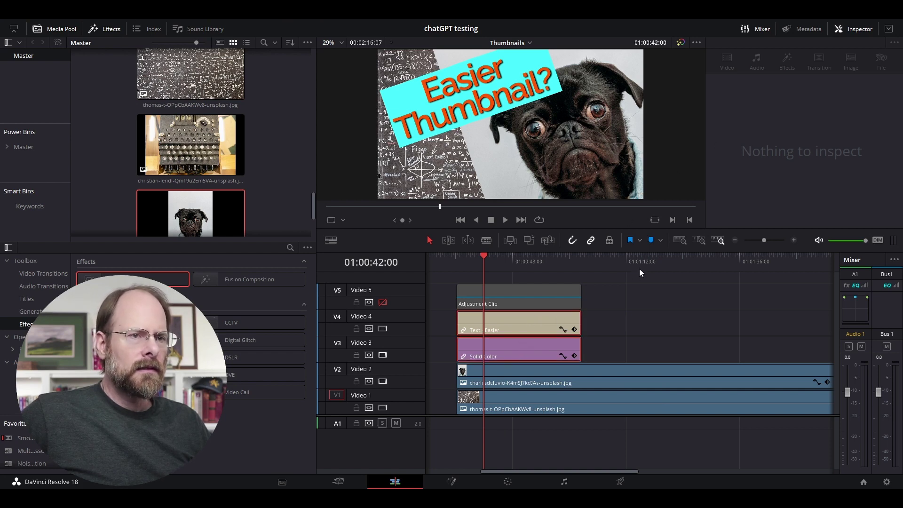
{"action": "key", "text": "ctrl+alt+l"}
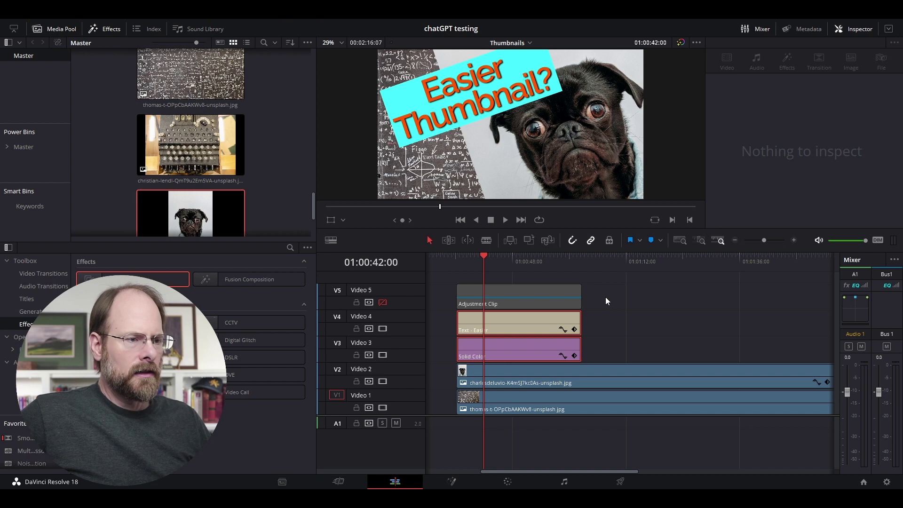
{"action": "left_click", "coordinate": [591, 316]}
Shift the title text horizontally across the banner
{"action": "left_click", "coordinate": [519, 323]}
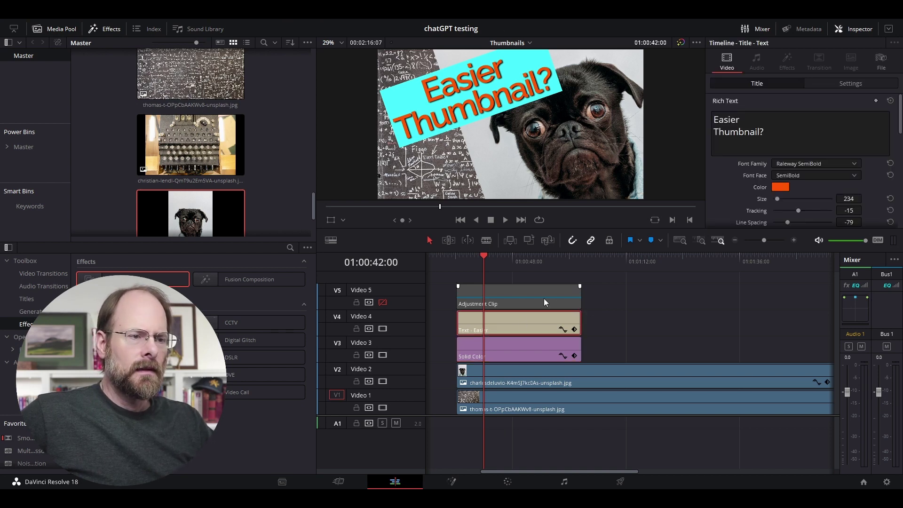
{"action": "left_click", "coordinate": [832, 83]}
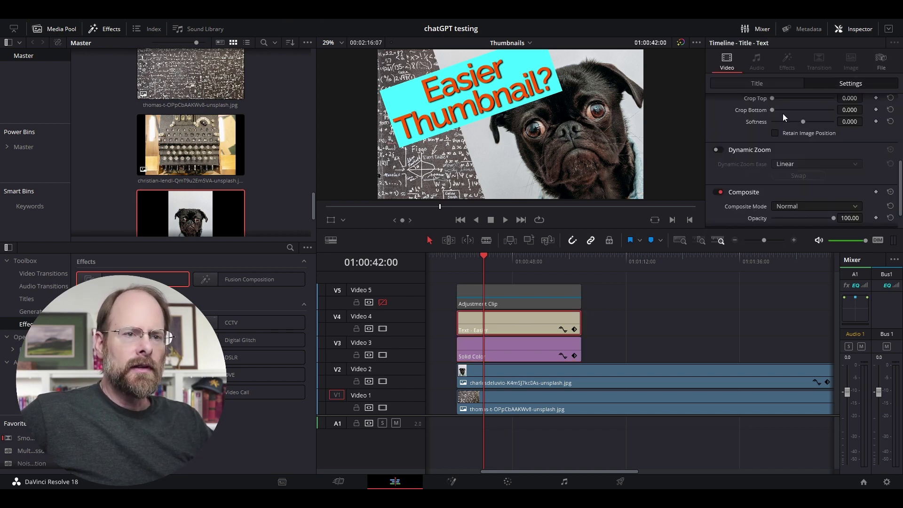
{"action": "scroll", "coordinate": [769, 141], "scroll_direction": "up", "scroll_amount": 2}
{"action": "scroll", "coordinate": [765, 146], "scroll_direction": "up", "scroll_amount": 3}
{"action": "scroll", "coordinate": [768, 140], "scroll_direction": "up", "scroll_amount": 2}
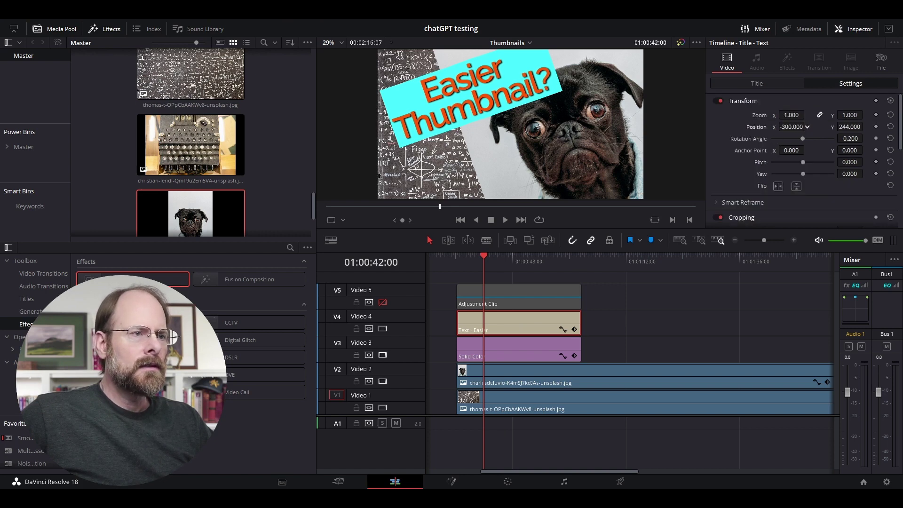
{"action": "left_click_drag", "start_coordinate": [790, 127], "coordinate": [748, 127]}
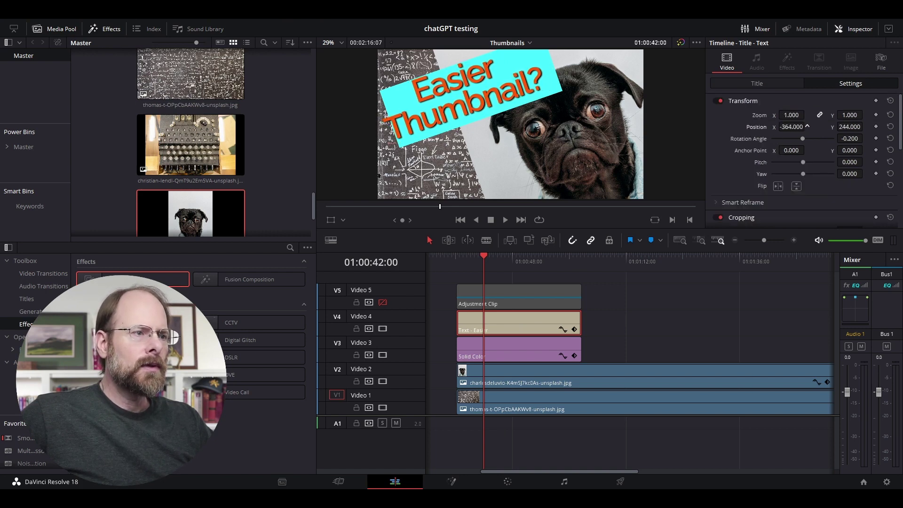
{"action": "left_click_drag", "start_coordinate": [806, 127], "coordinate": [865, 127]}
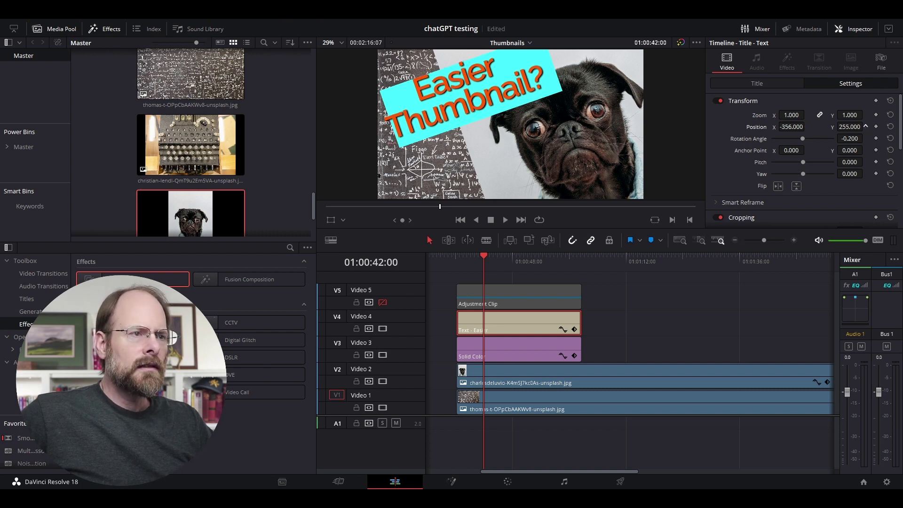
Move the banner to Position X -79, Y 3 and deselect it
{"action": "left_click", "coordinate": [505, 345]}
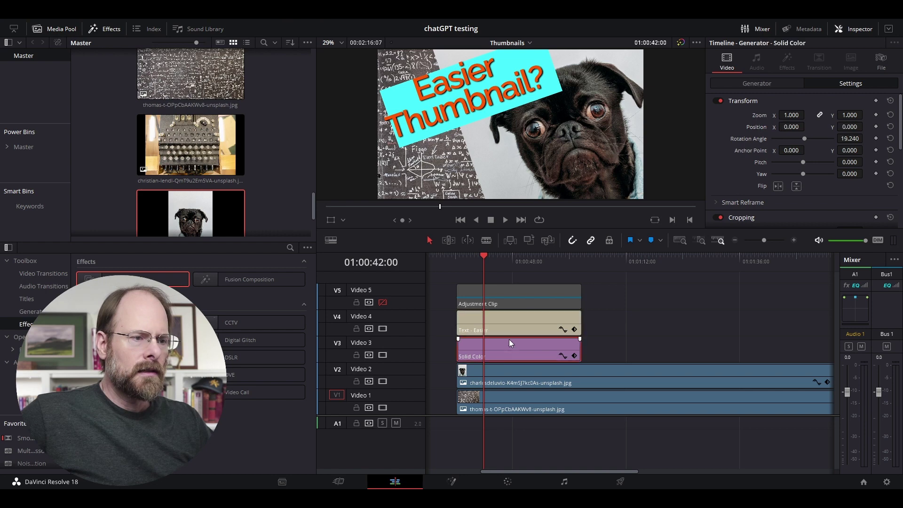
{"action": "left_click", "coordinate": [790, 127]}
{"action": "type", "text": "-28"}
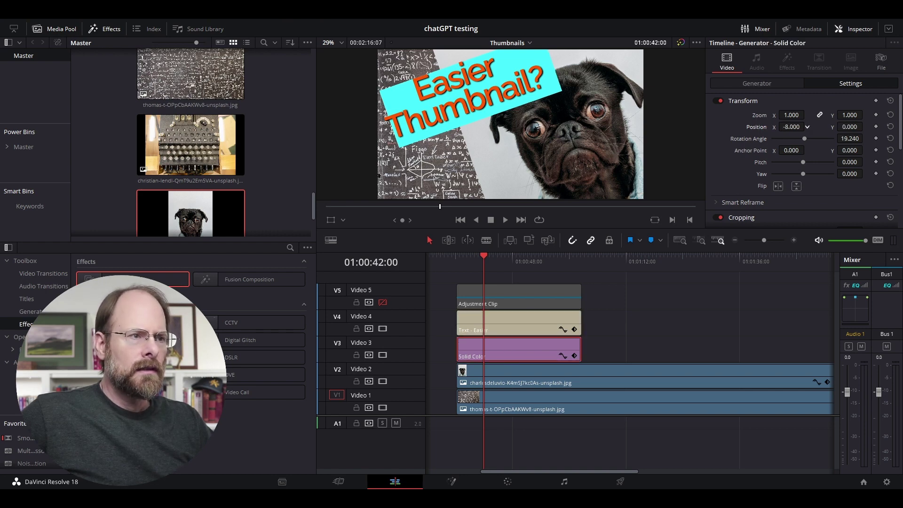
{"action": "key", "text": "Return"}
{"action": "left_click_drag", "start_coordinate": [791, 126], "coordinate": [754, 126]}
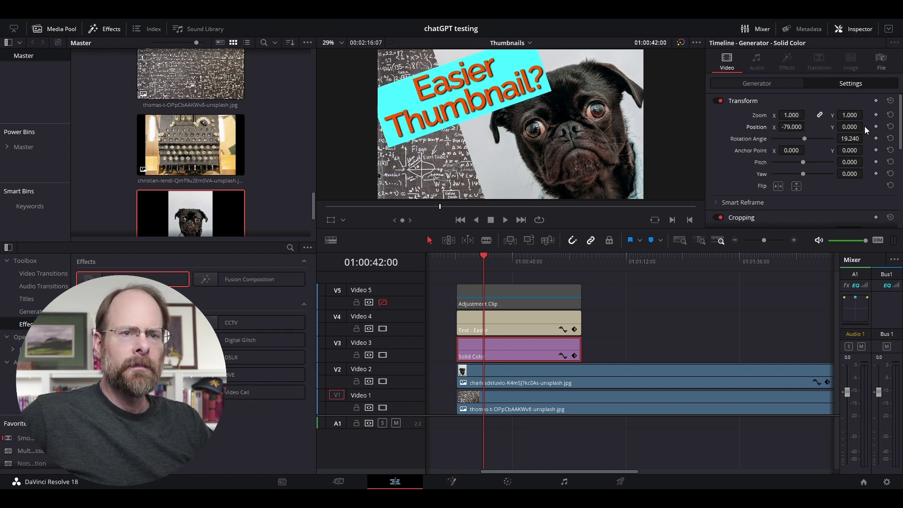
{"action": "left_click_drag", "start_coordinate": [854, 126], "coordinate": [865, 126]}
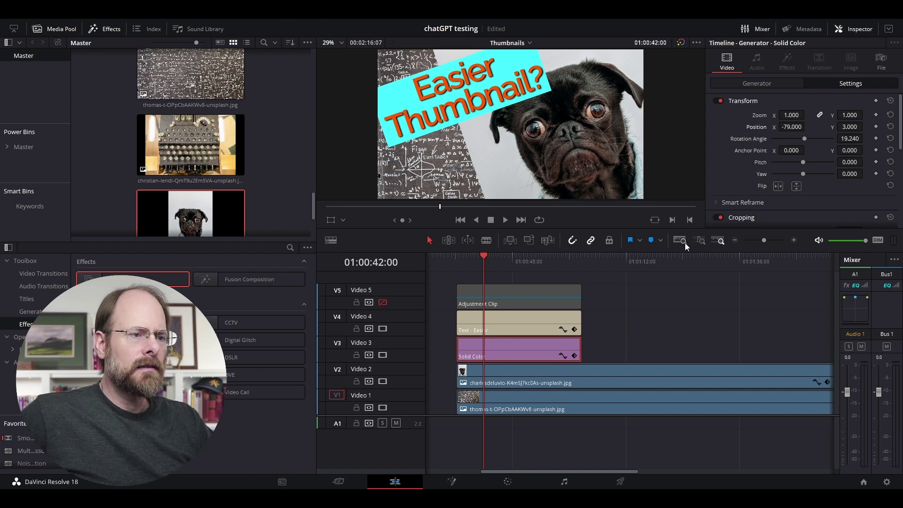
{"action": "left_click", "coordinate": [659, 302]}
Apply Colored Border to the V5 adjustment clip and enable track V5
{"action": "left_click", "coordinate": [534, 292]}
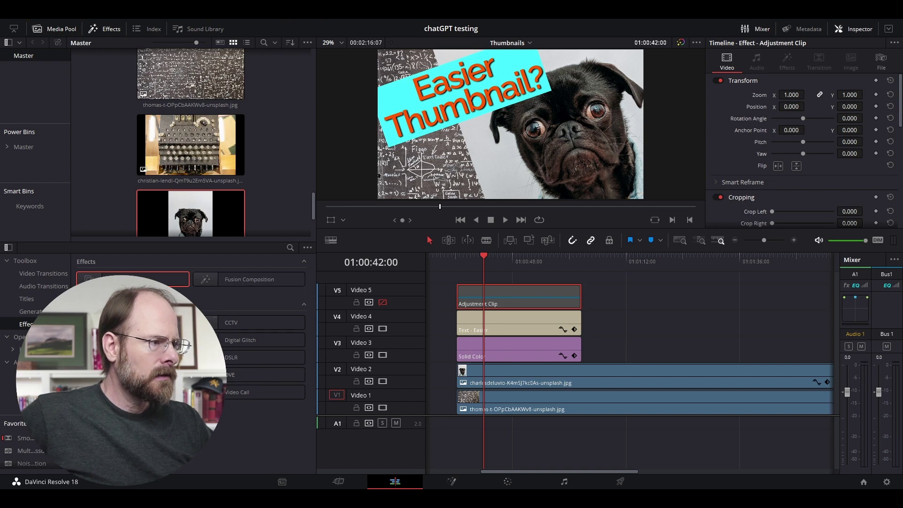
{"action": "left_click_drag", "start_coordinate": [127, 279], "coordinate": [490, 295]}
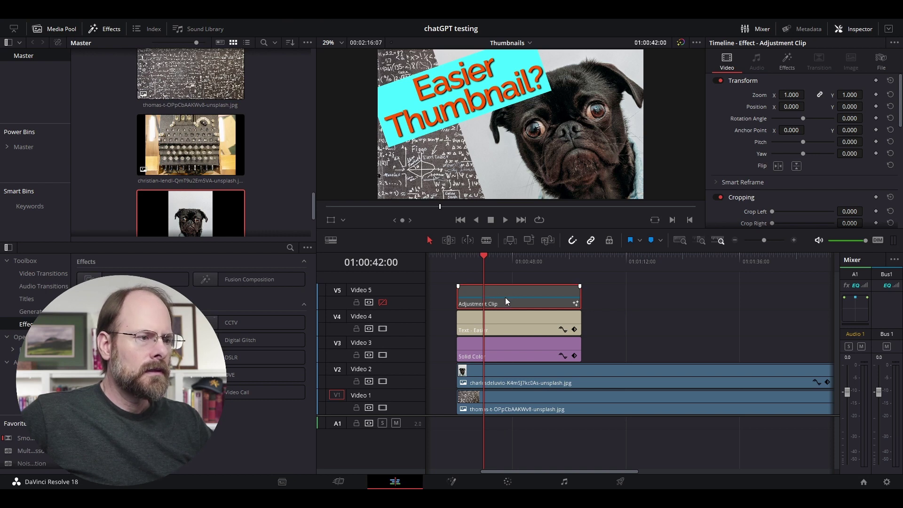
{"action": "left_click", "coordinate": [381, 302]}
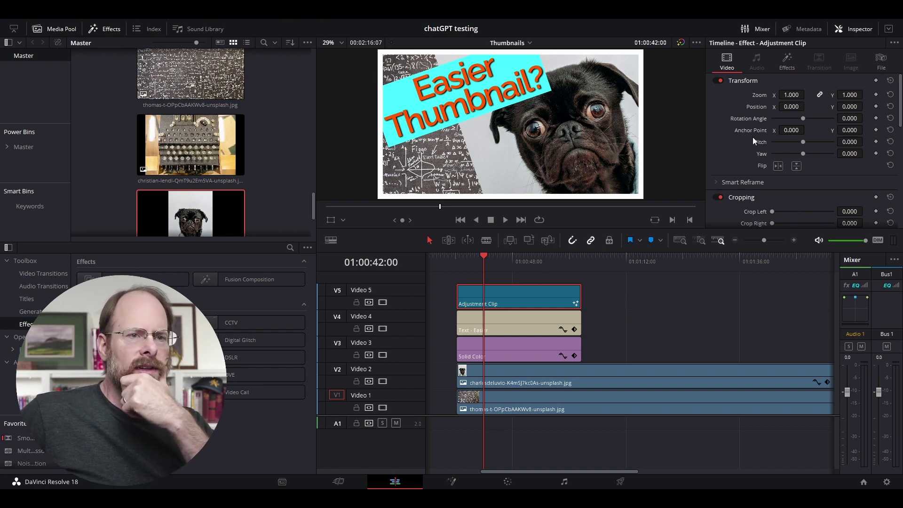
{"action": "scroll", "coordinate": [763, 150], "scroll_direction": "down", "scroll_amount": 2}
{"action": "scroll", "coordinate": [763, 149], "scroll_direction": "down", "scroll_amount": 3}
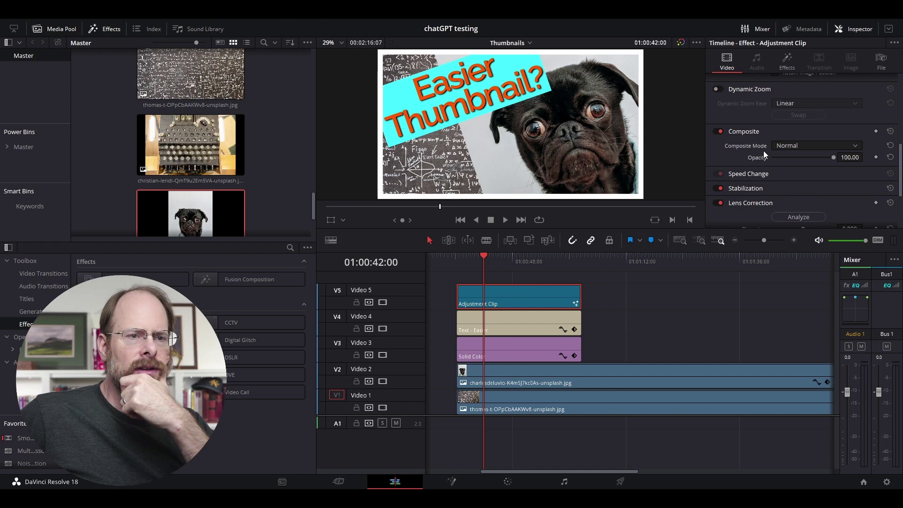
{"action": "scroll", "coordinate": [763, 150], "scroll_direction": "down", "scroll_amount": 2}
{"action": "scroll", "coordinate": [787, 114], "scroll_direction": "up", "scroll_amount": 5}
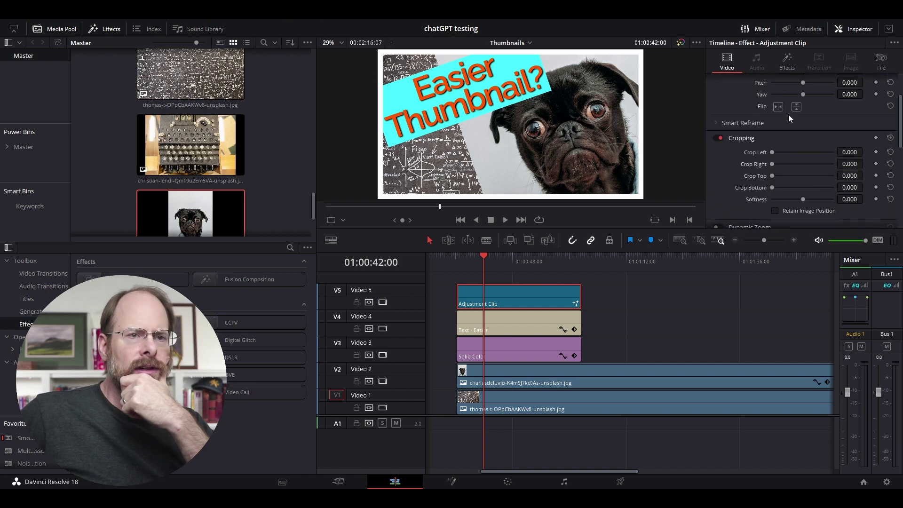
Set the Colored Border colour to orange #ff5500
{"action": "left_click", "coordinate": [784, 61]}
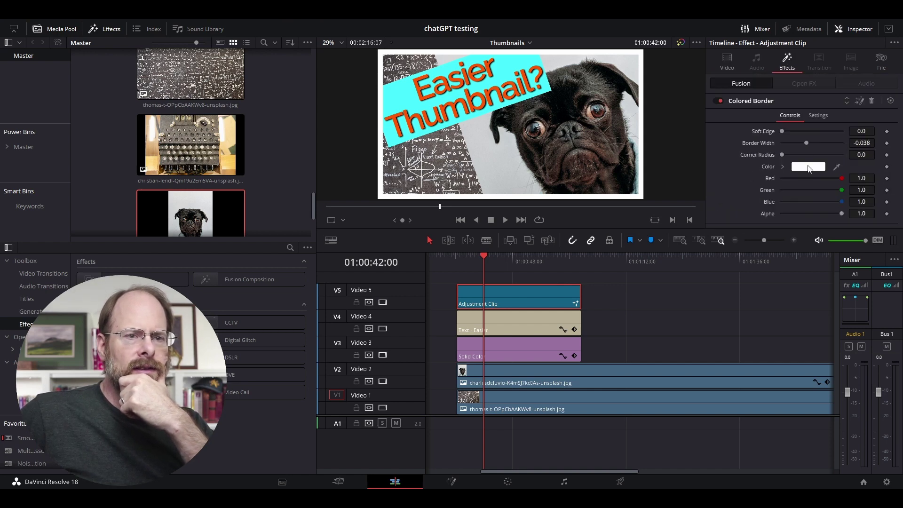
{"action": "left_click", "coordinate": [809, 167]}
{"action": "left_click", "coordinate": [336, 292]}
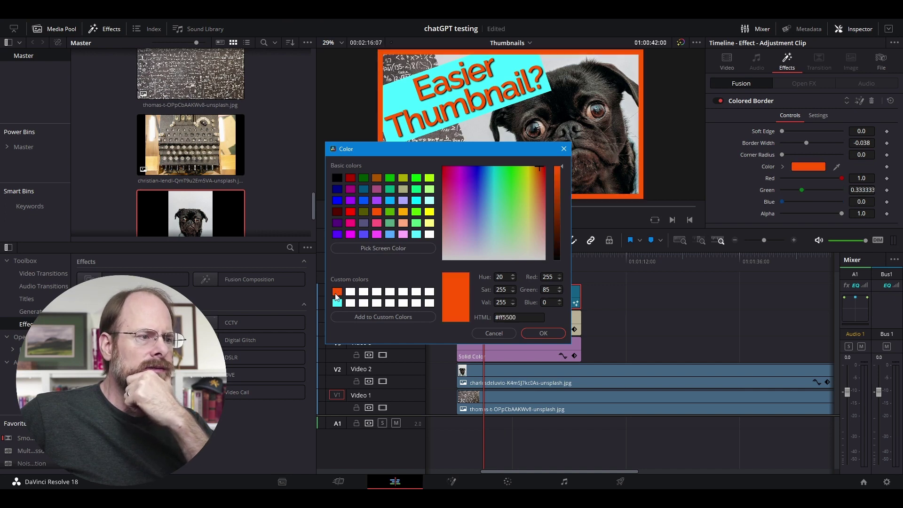
{"action": "left_click", "coordinate": [336, 304]}
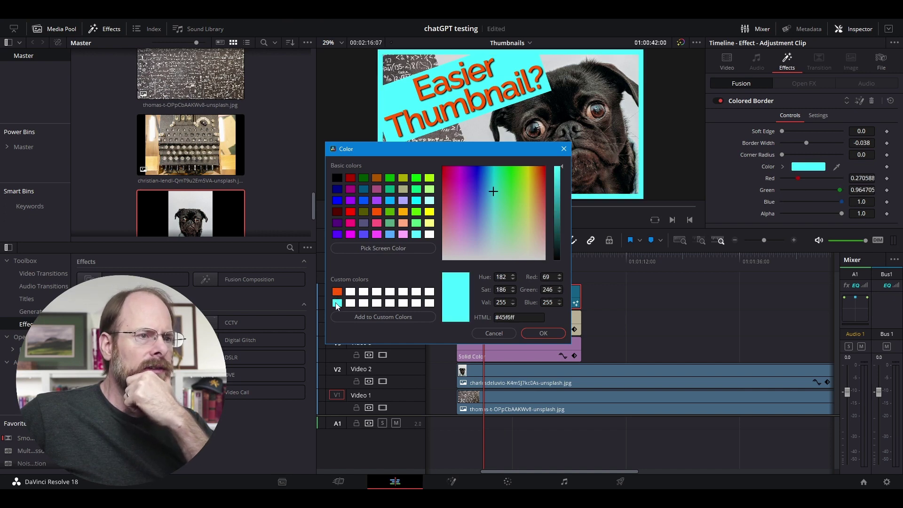
{"action": "left_click", "coordinate": [337, 292]}
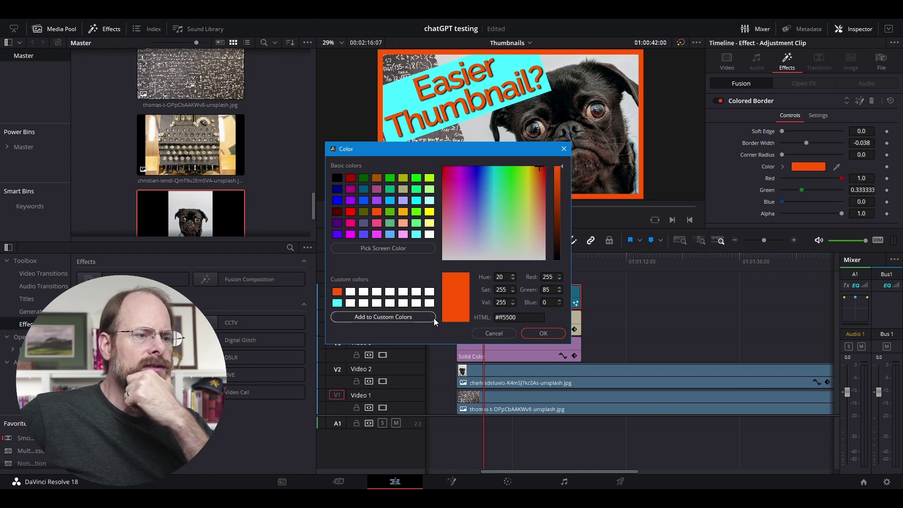
{"action": "left_click", "coordinate": [543, 334]}
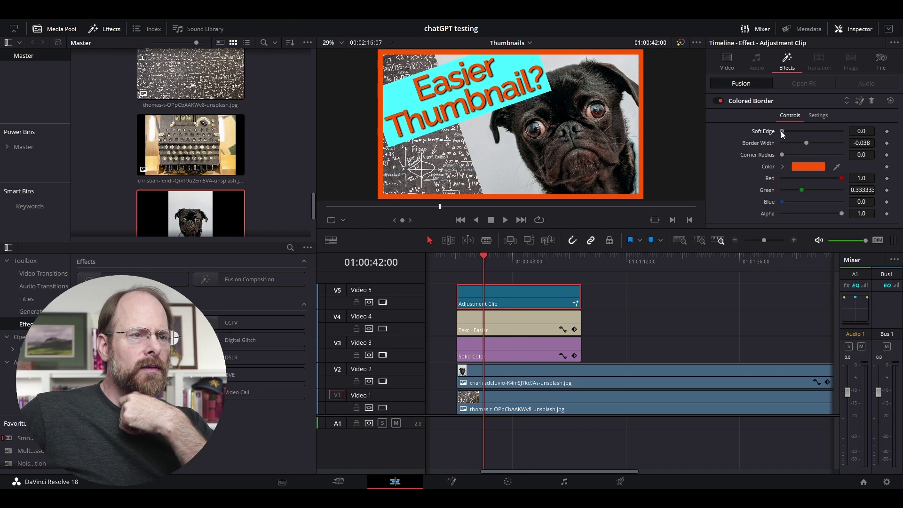
Set the border width to -0.044 and the corner radius to 0.268
{"action": "left_click_drag", "start_coordinate": [780, 131], "coordinate": [779, 132]}
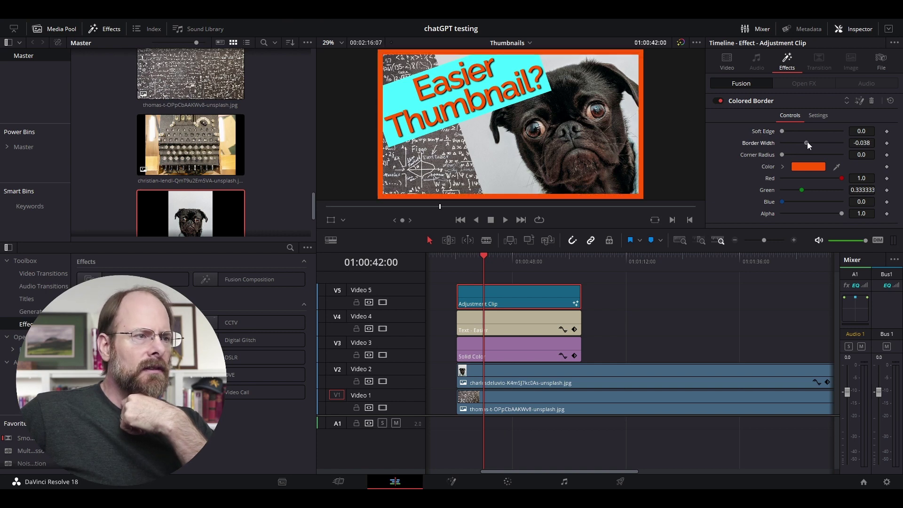
{"action": "left_click_drag", "start_coordinate": [807, 142], "coordinate": [804, 142]}
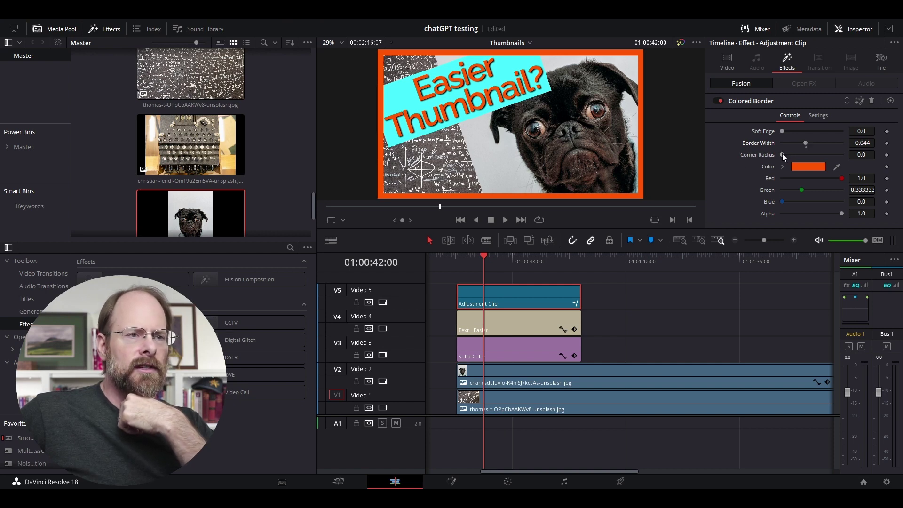
{"action": "left_click_drag", "start_coordinate": [782, 154], "coordinate": [799, 151]}
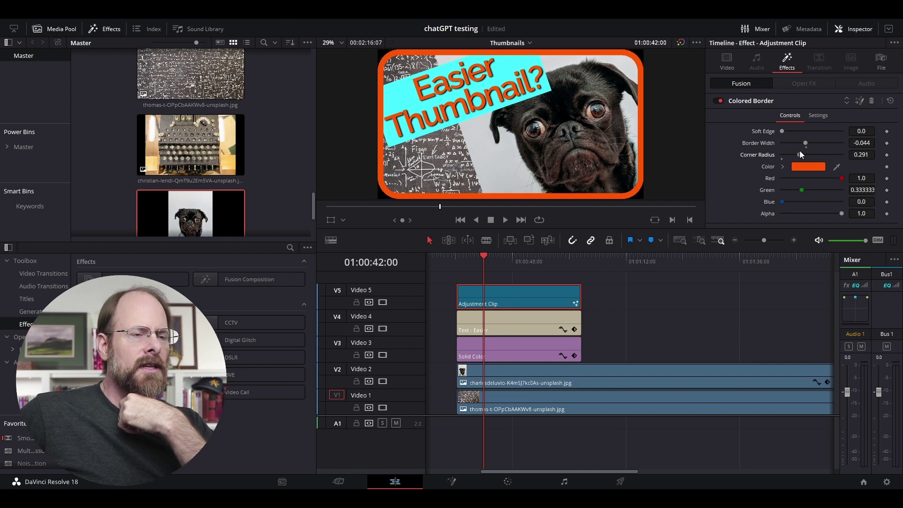
{"action": "left_click_drag", "start_coordinate": [799, 151], "coordinate": [797, 151]}
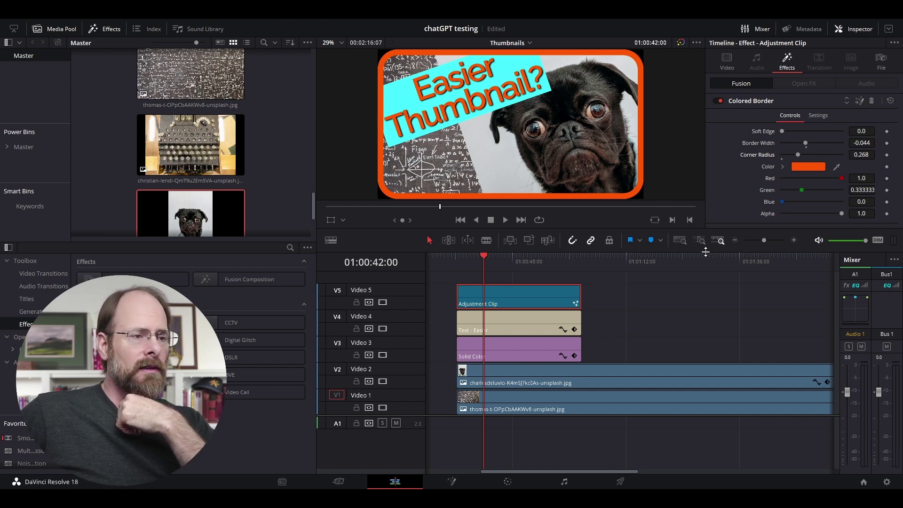
Grab a still of the finished thumbnail on the Color page
{"action": "left_click", "coordinate": [508, 483]}
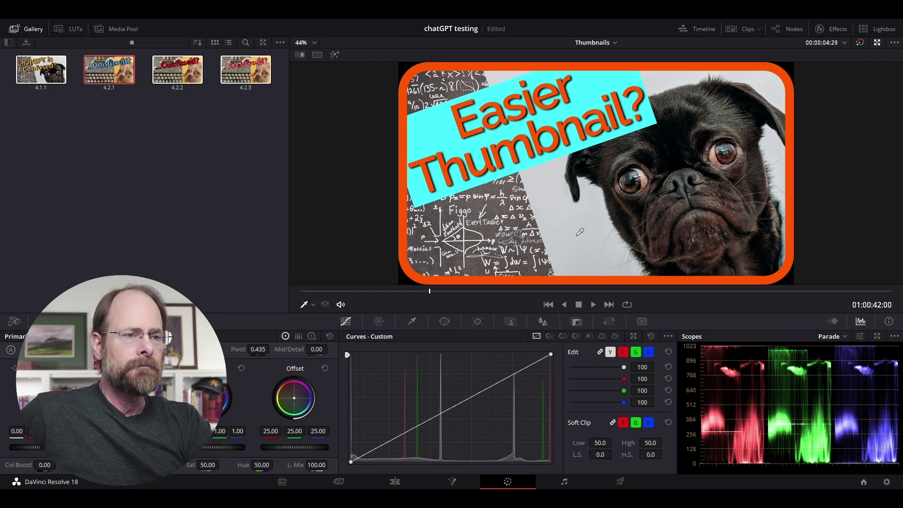
{"action": "right_click", "coordinate": [569, 206]}
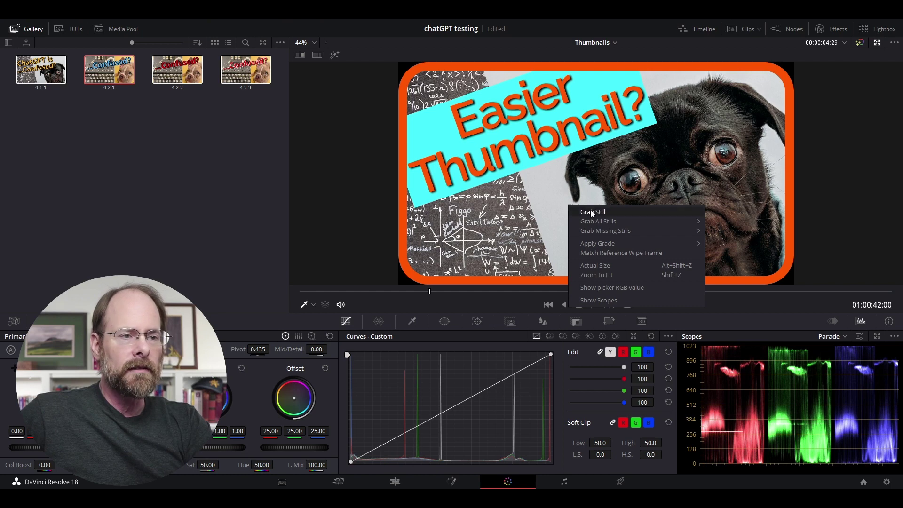
{"action": "left_click", "coordinate": [603, 211]}
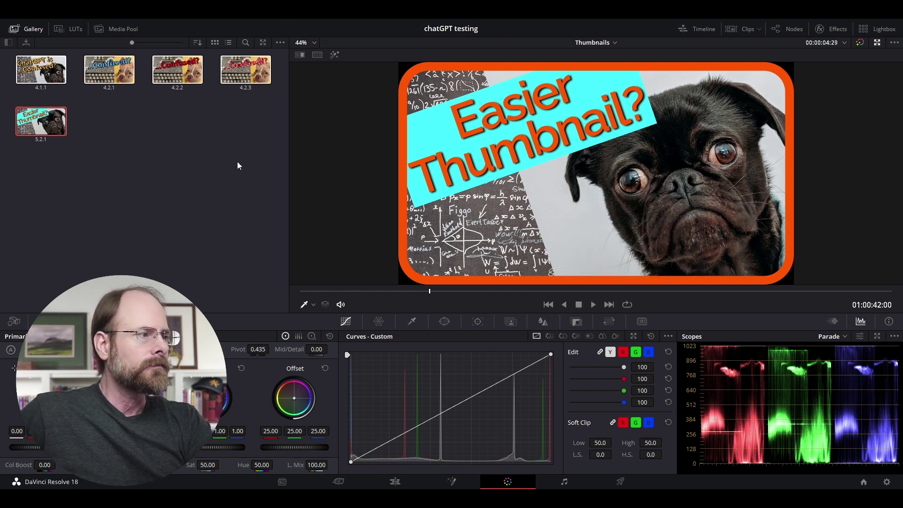
Toggle the side panels to bring back the Gallery showing still 5.2.1
{"action": "left_click", "coordinate": [25, 29]}
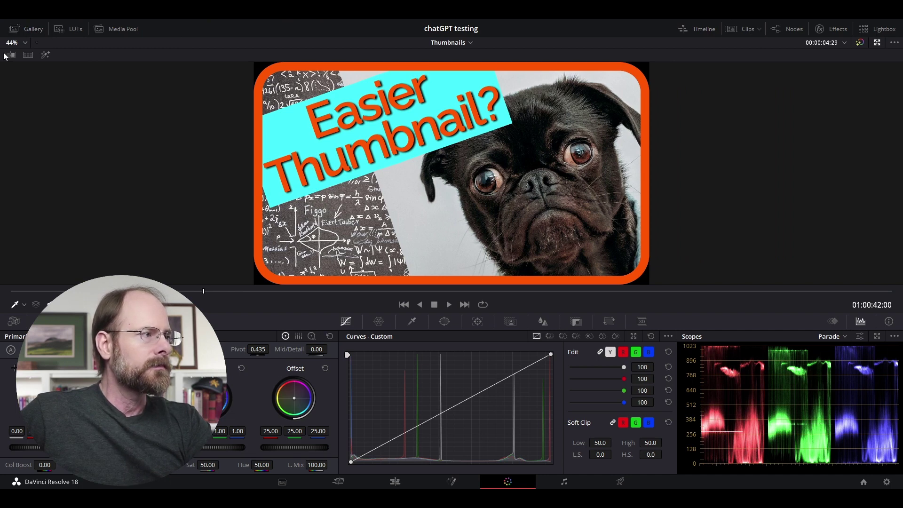
{"action": "left_click", "coordinate": [124, 29]}
{"action": "left_click", "coordinate": [67, 30]}
{"action": "left_click", "coordinate": [20, 31]}
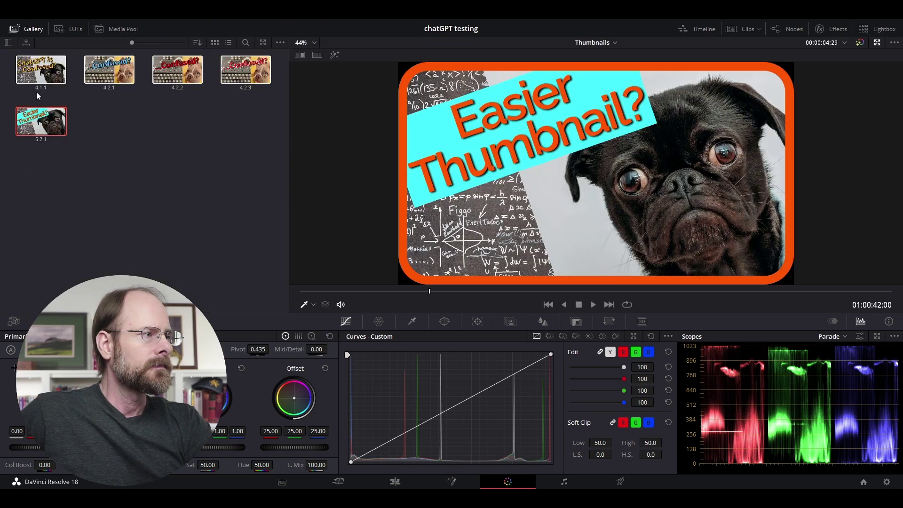
Export still 5.2.1 as JPEG 'New Thumbnail.jpg' to the 009 chatGPT testing folder
{"action": "right_click", "coordinate": [42, 120]}
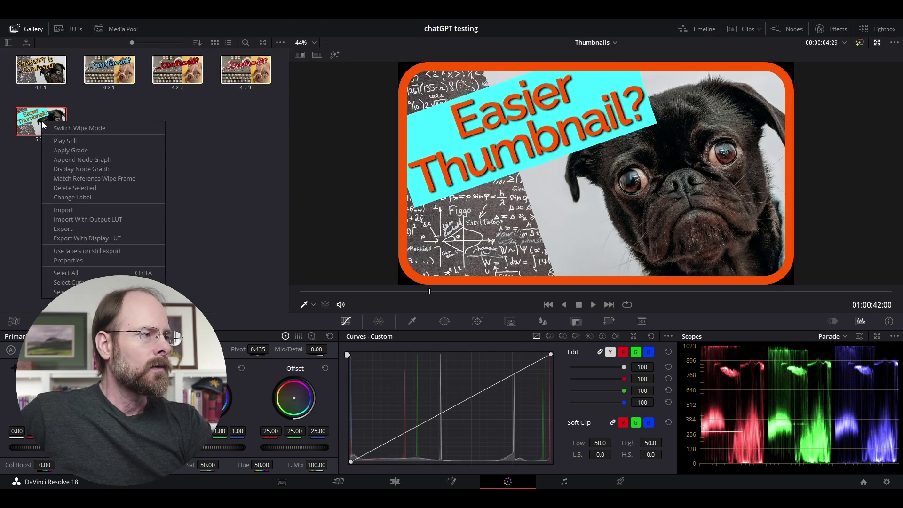
{"action": "left_click", "coordinate": [68, 229]}
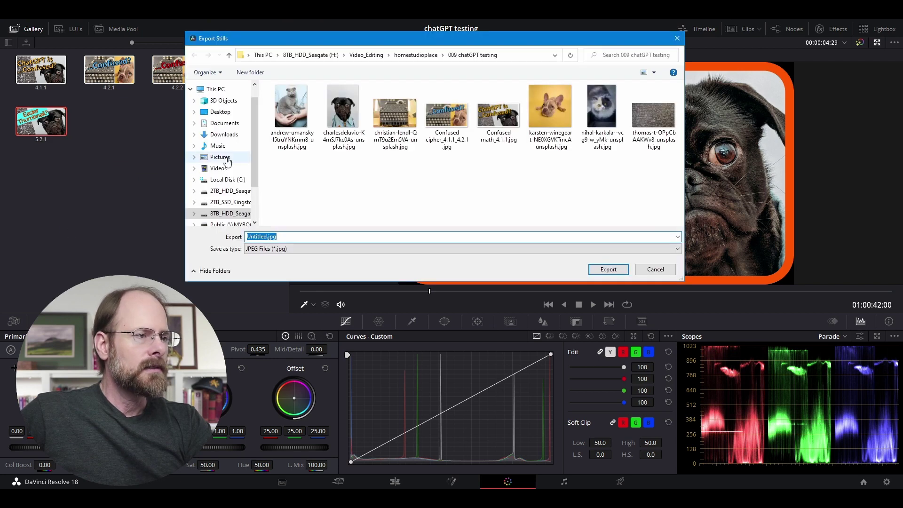
{"action": "double_click", "coordinate": [286, 238]}
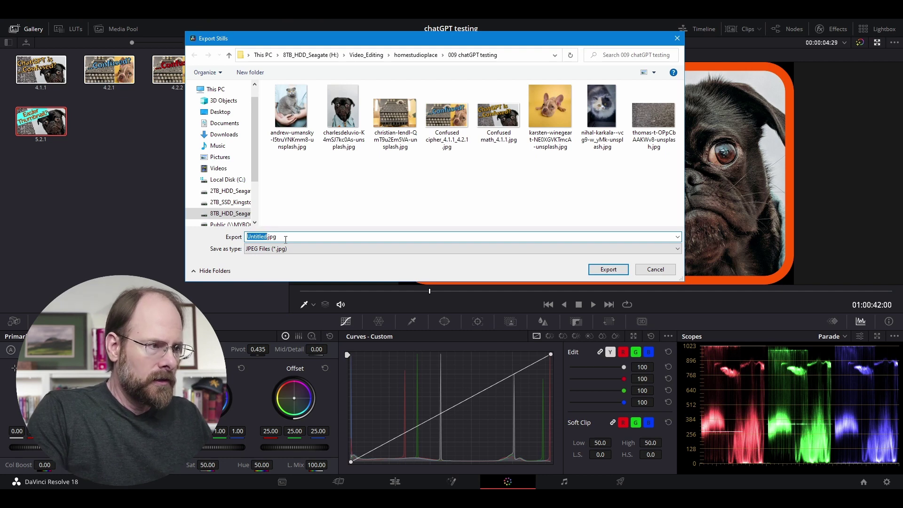
{"action": "type", "text": "New Th"}
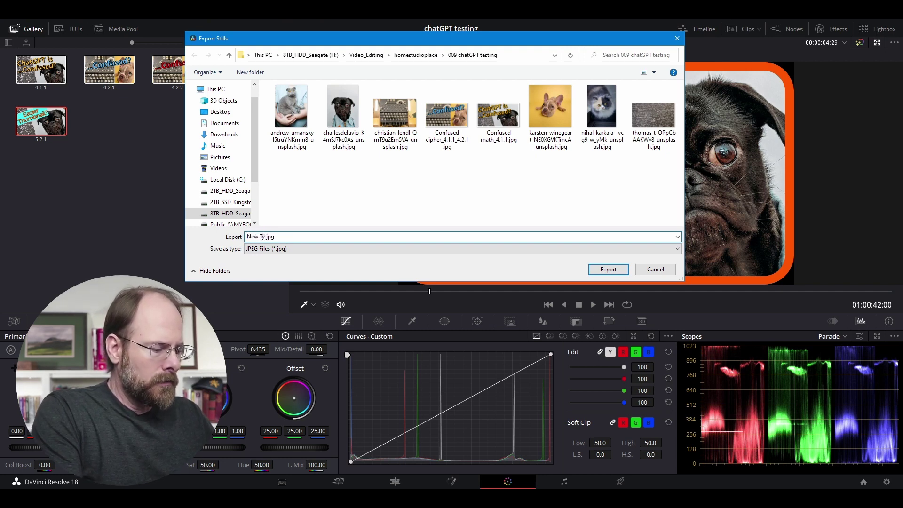
{"action": "type", "text": "umbnail"}
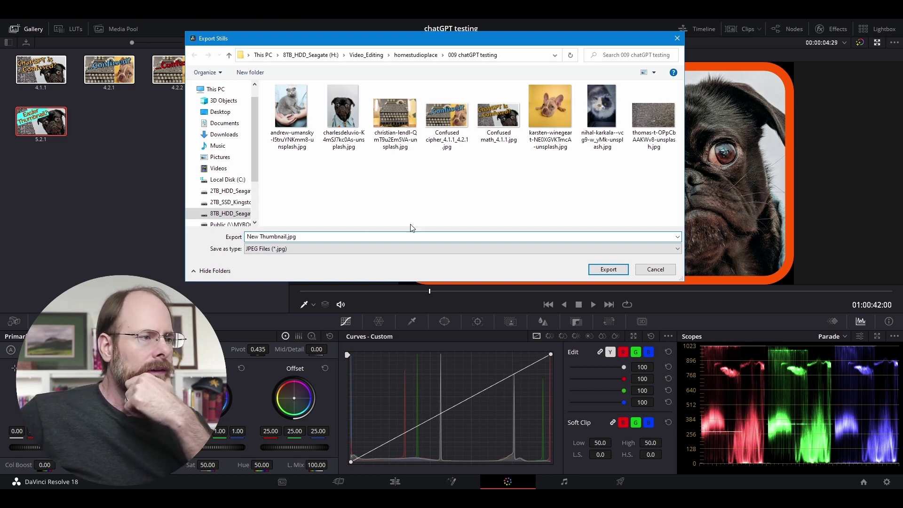
{"action": "left_click", "coordinate": [609, 269]}
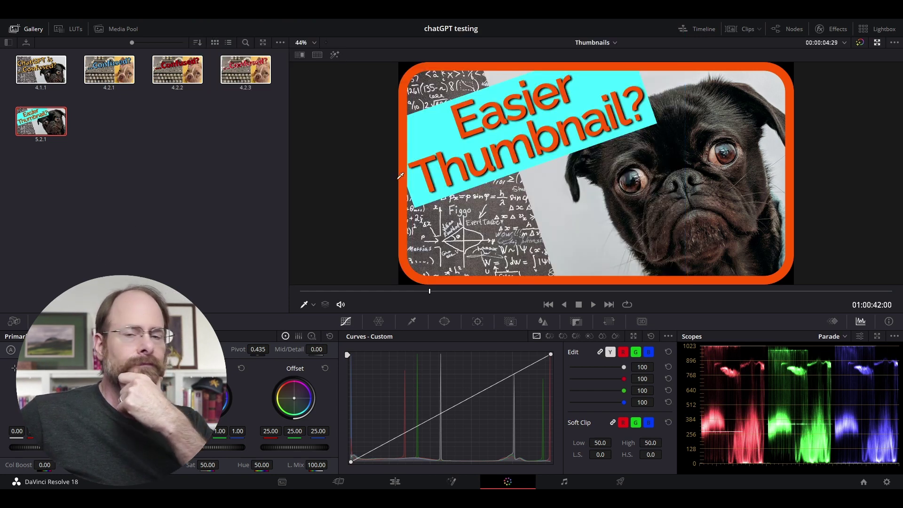